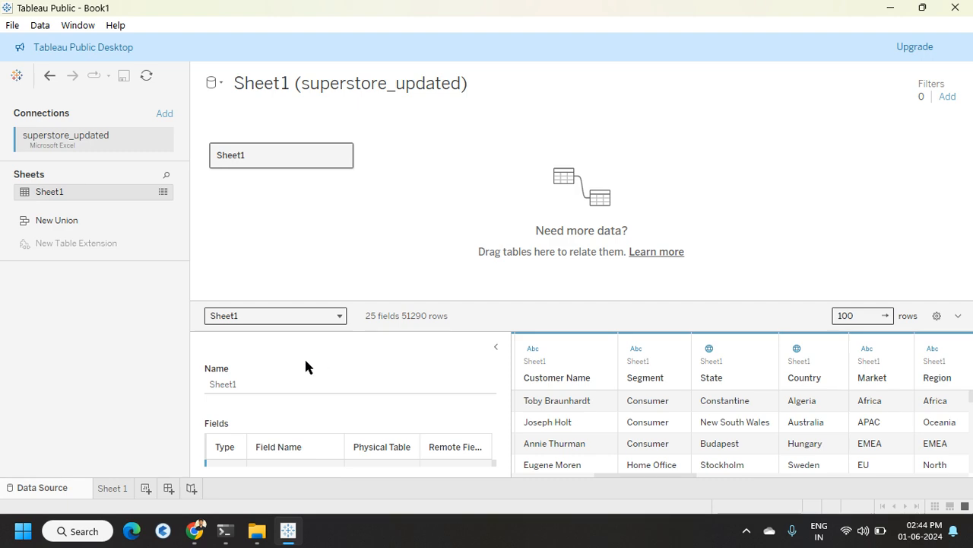
Step: Open Sheet 1 and create a new parameter named Measures with the String data type
click(110, 488)
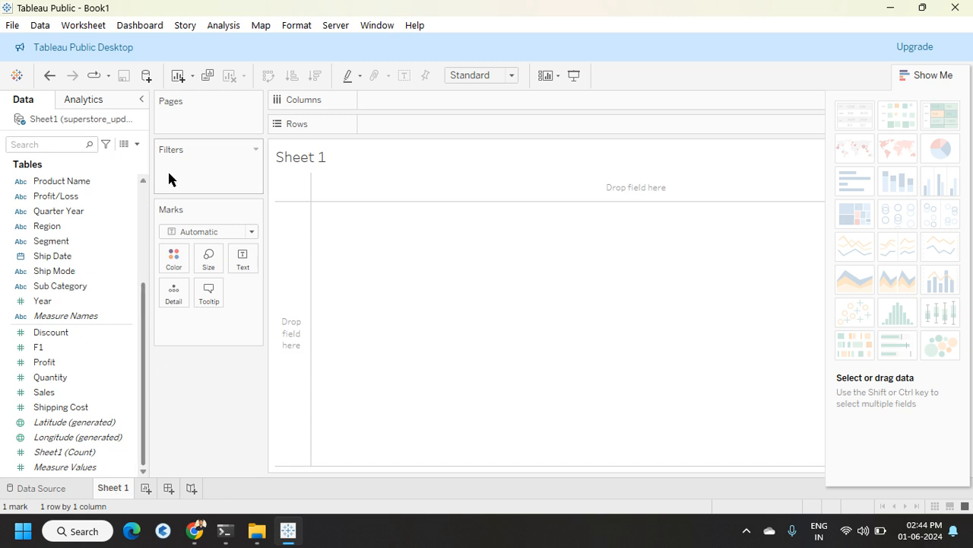
click(137, 146)
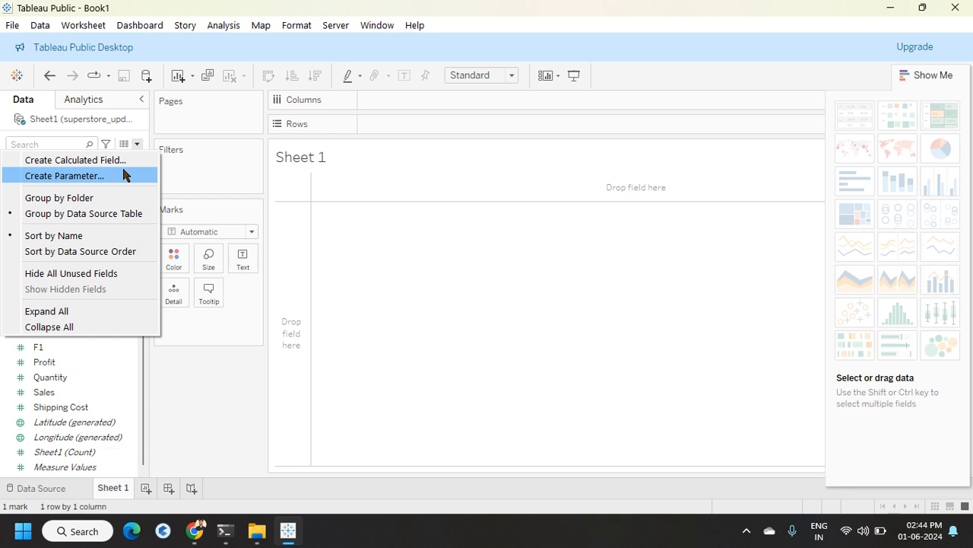
click(107, 180)
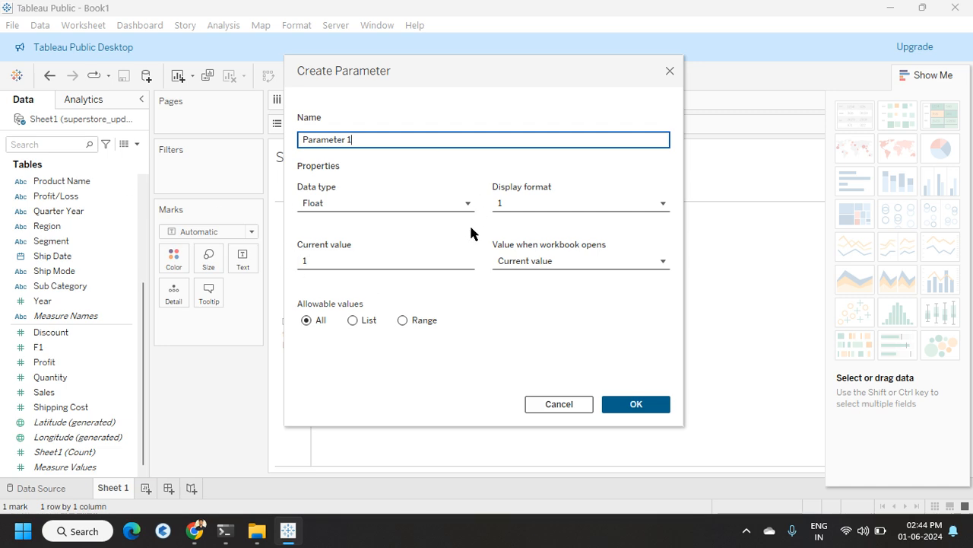
key(BackSpace)
key(BackSpace)
key(BackSpace)
key(BackSpace)
key(BackSpace)
key(BackSpace)
key(BackSpace)
key(BackSpace)
key(BackSpace)
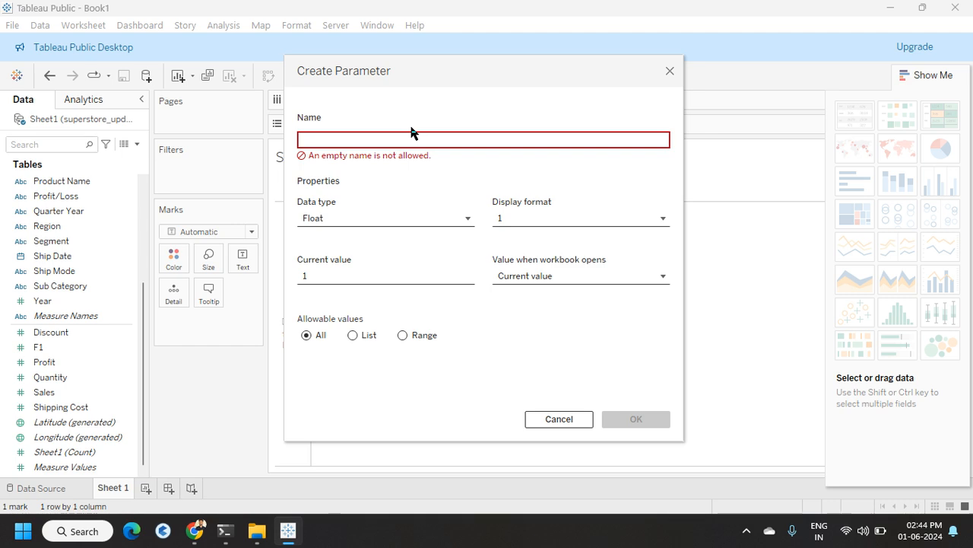
text(Measures)
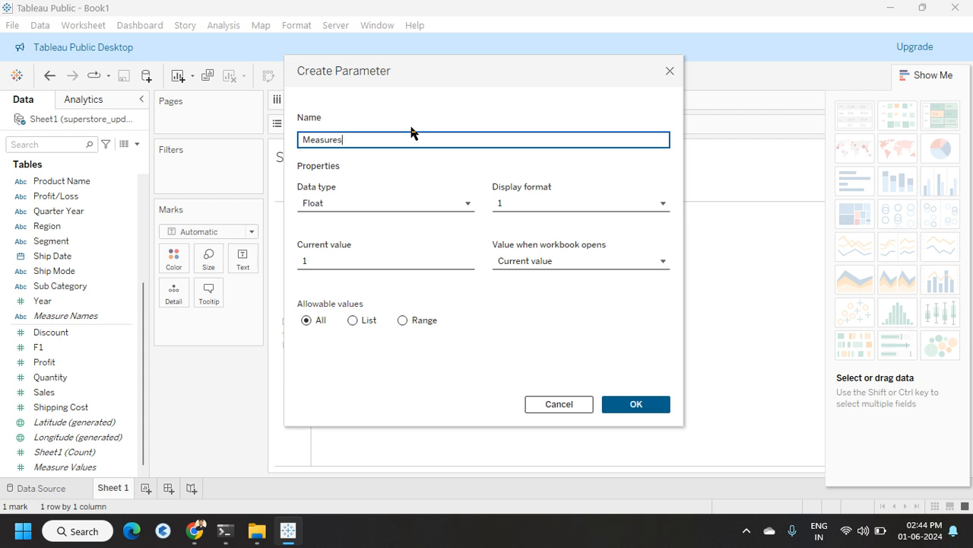
click(367, 212)
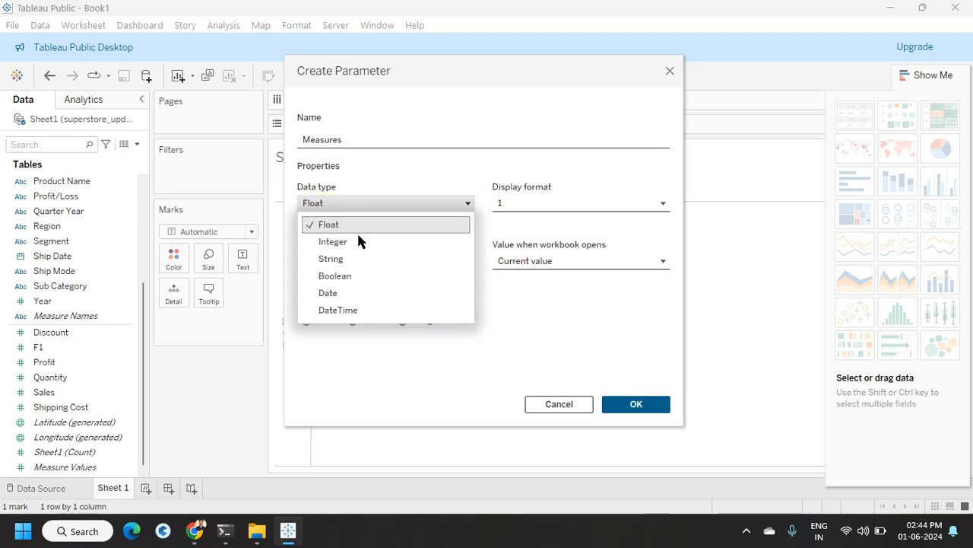
click(349, 257)
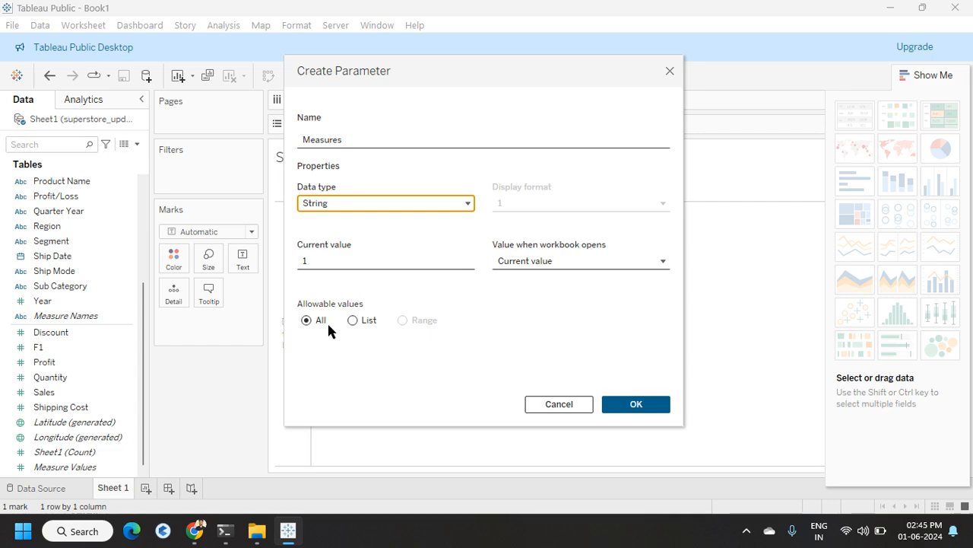
Step: Restrict the parameter to a list of values Sales, Quantity and Profit, and confirm it
click(352, 320)
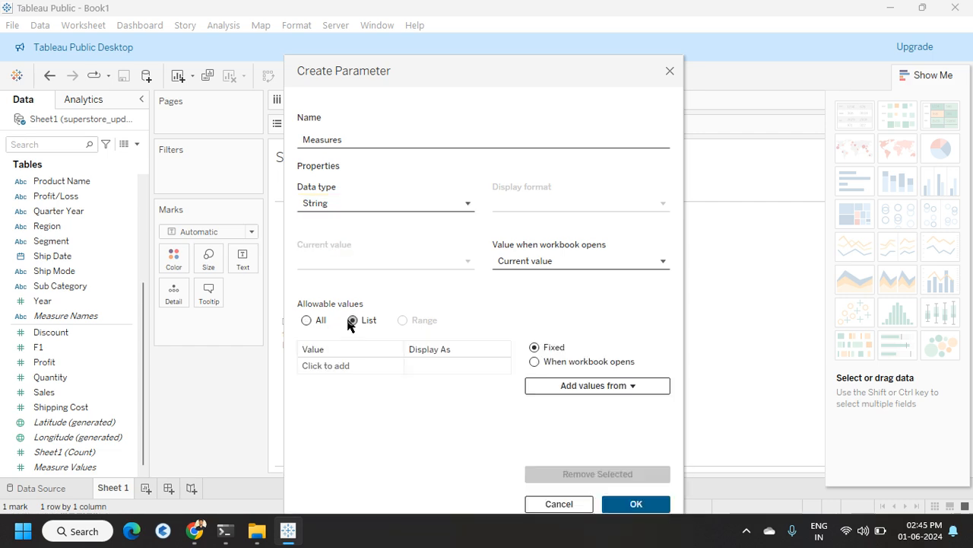
click(347, 365)
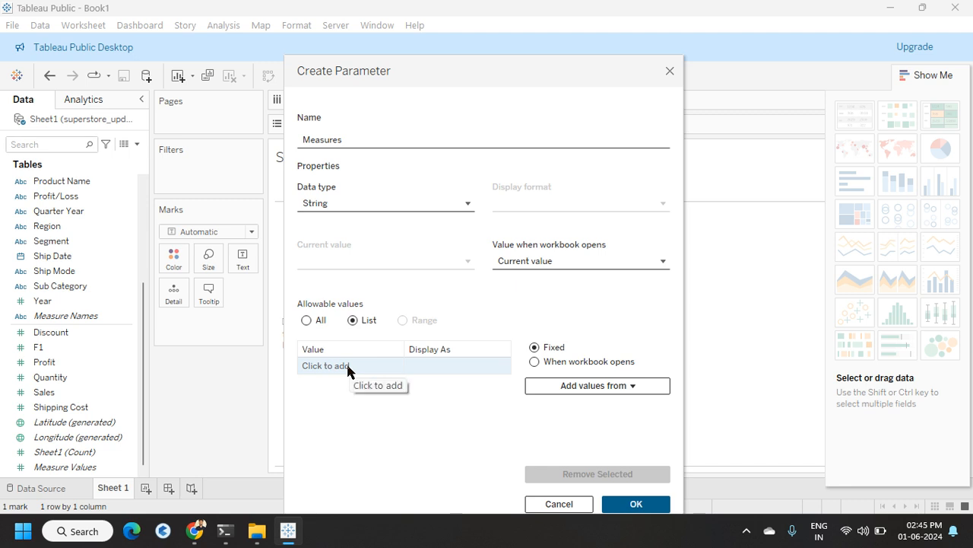
click(347, 366)
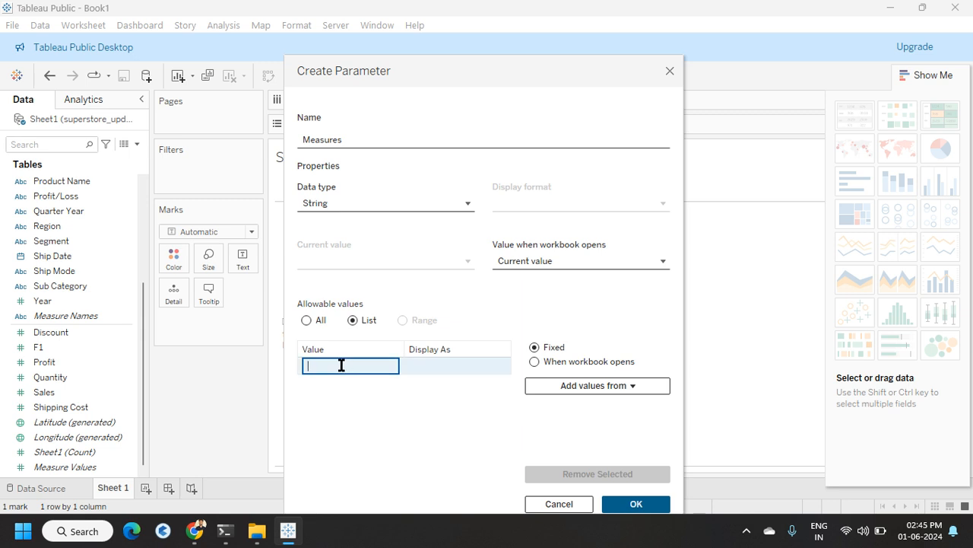
text(Sales)
key(Return)
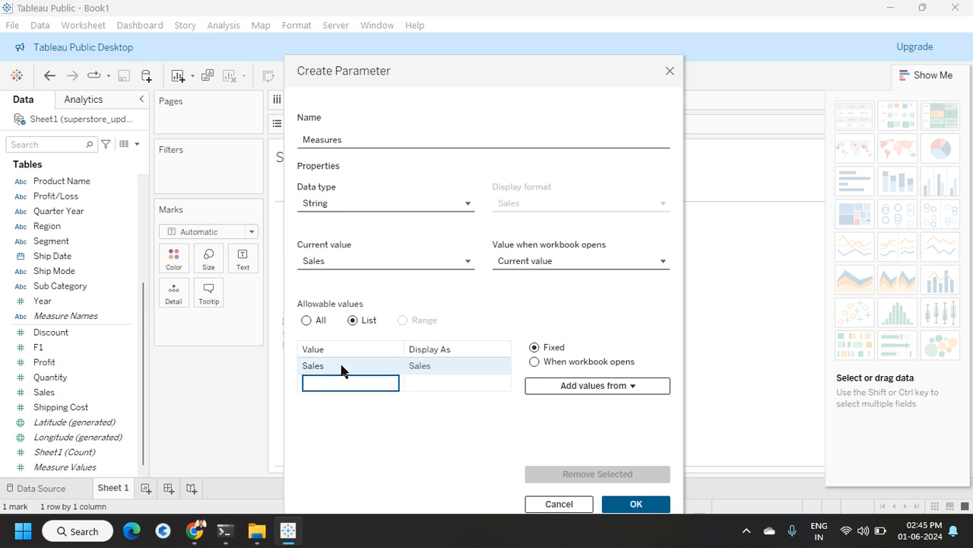
text(Quantity)
key(Return)
text(Profit)
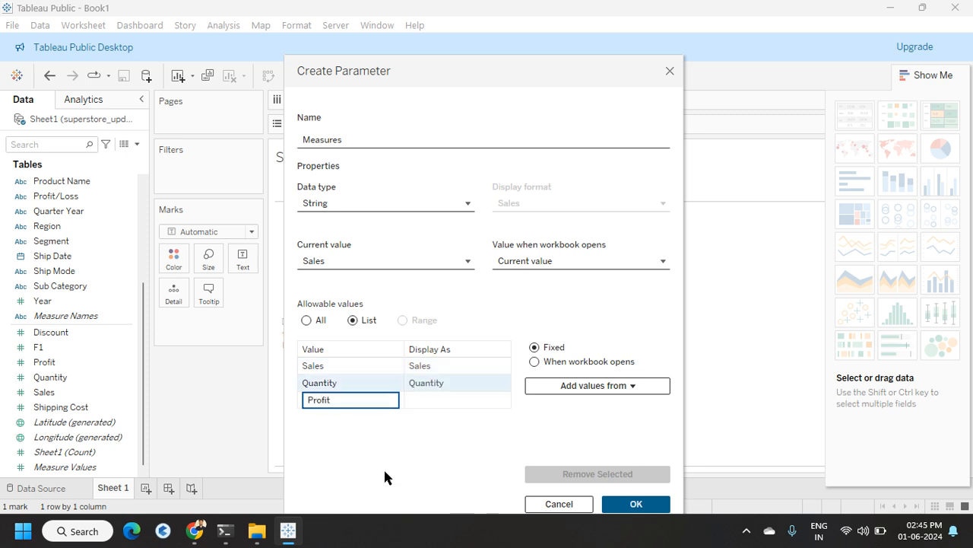
key(Return)
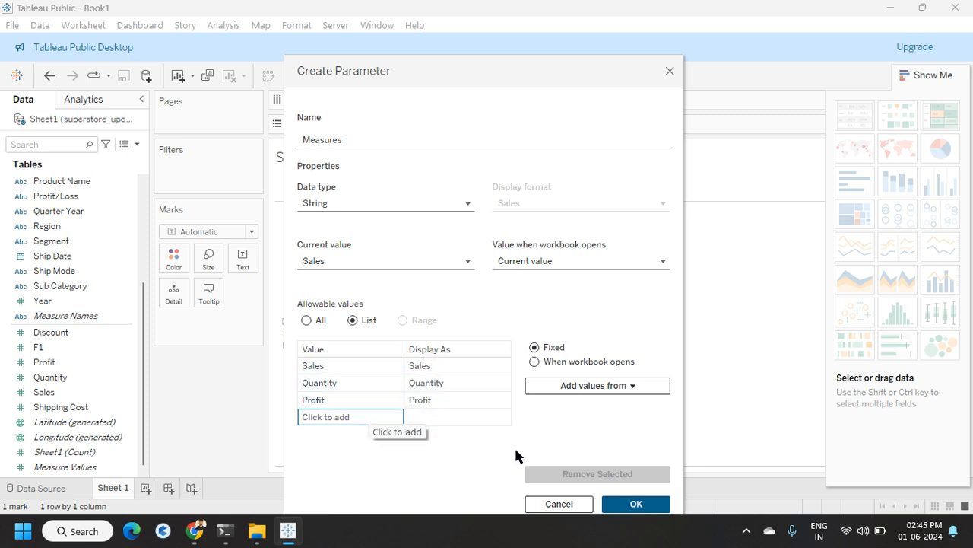
click(631, 505)
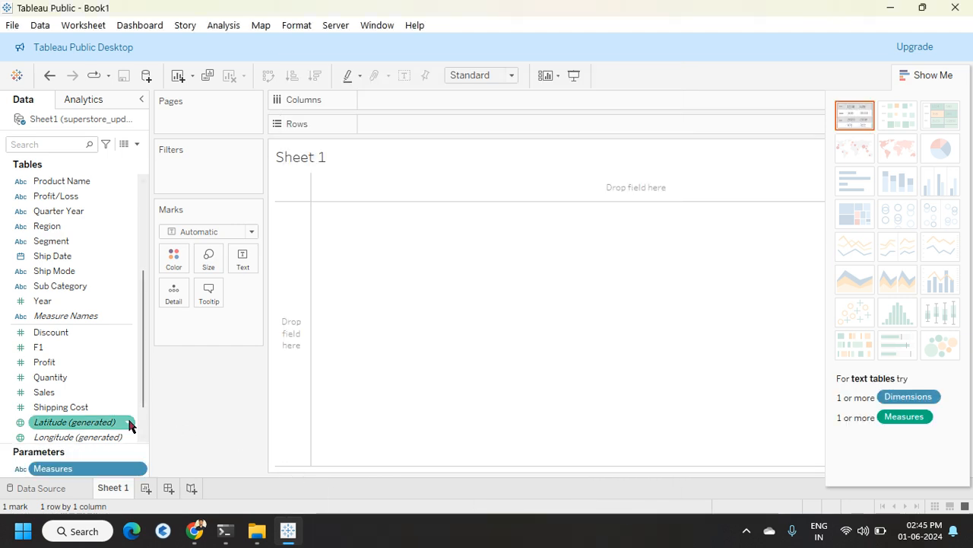
Step: Create a new calculated field and name it All_measures
scroll(125, 422, down, 1)
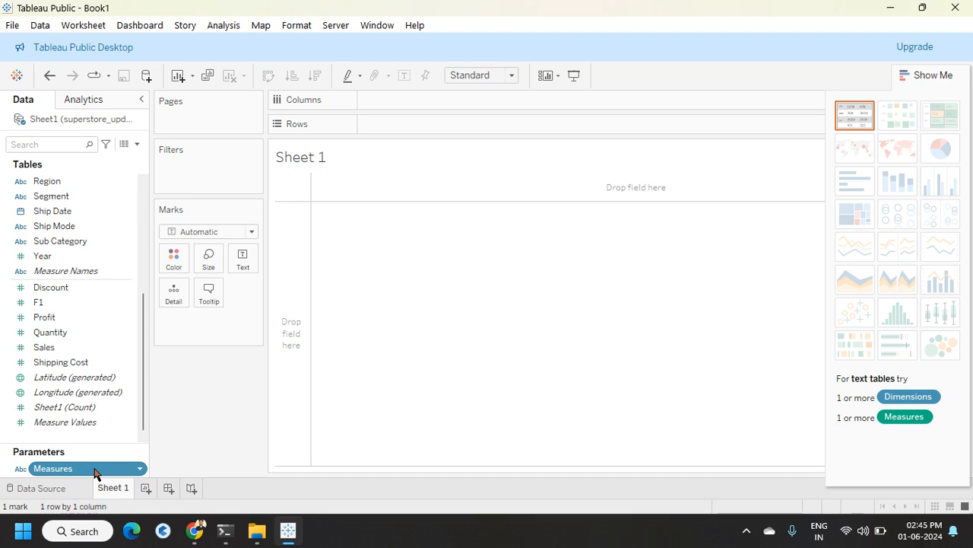
click(138, 144)
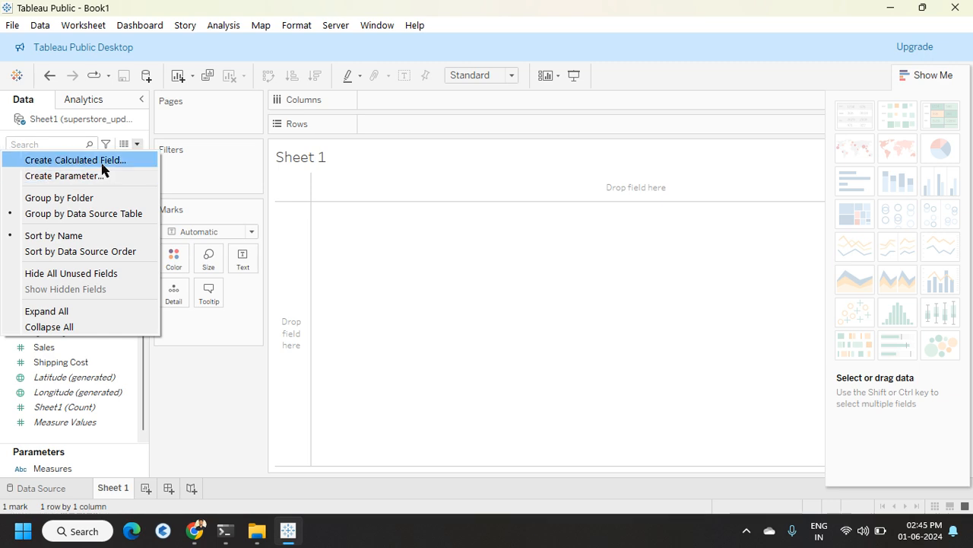
click(76, 160)
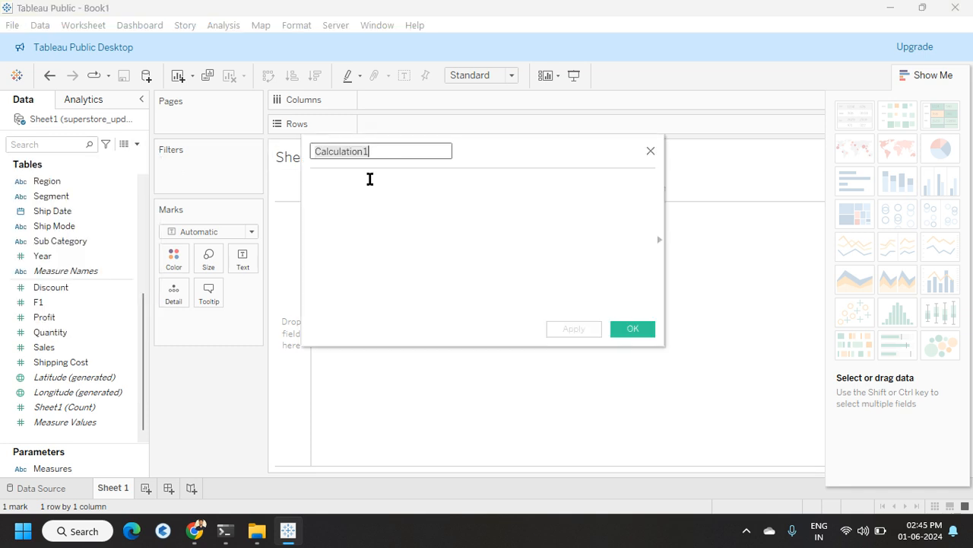
key(BackSpace)
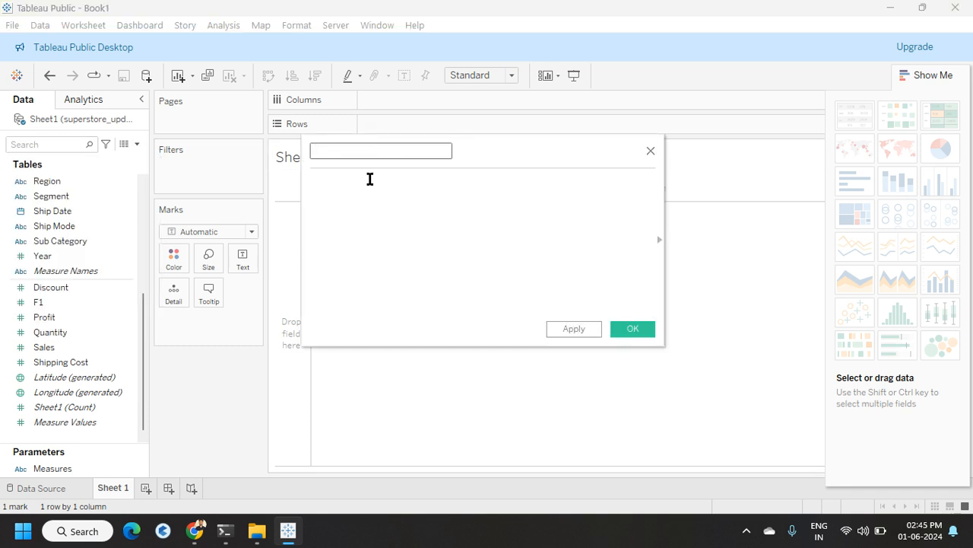
text(All_measures)
Step: Start the formula with a CASE on the Measures parameter, returning [Sales] when "Sales"
click(335, 182)
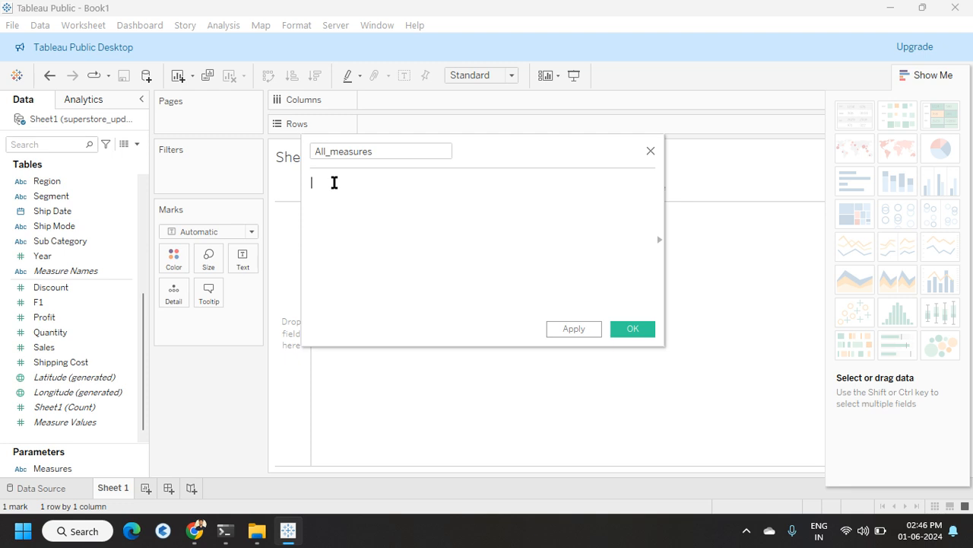
text(case)
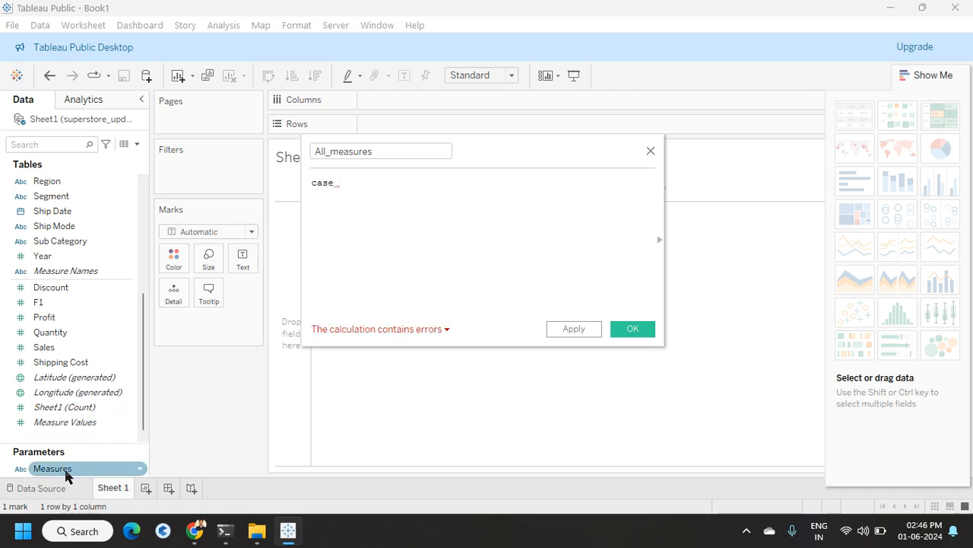
drag(66, 473, 372, 190)
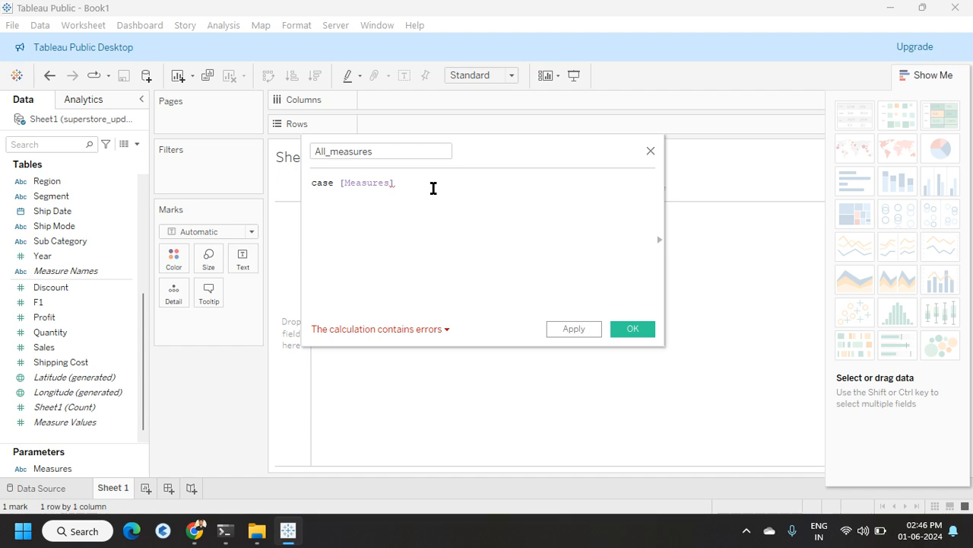
key(Return)
text(when S)
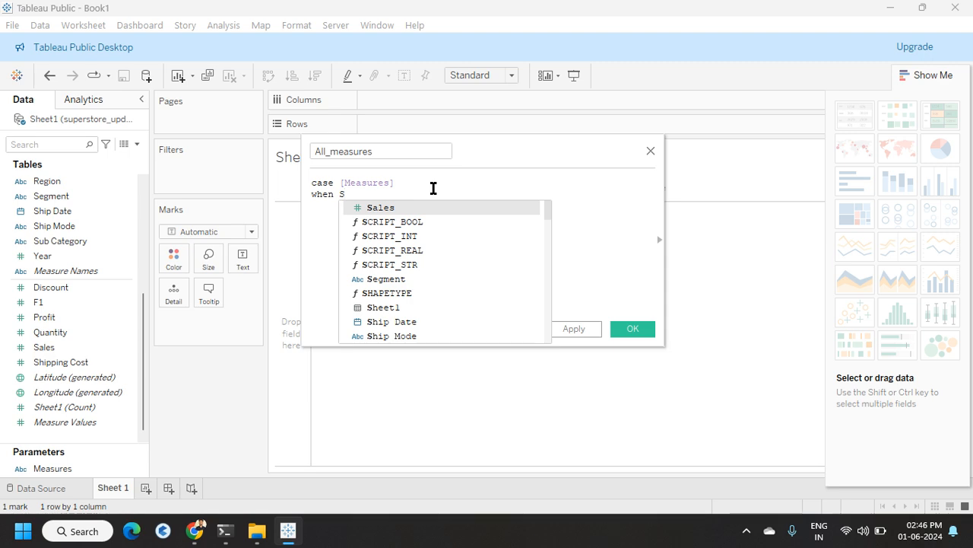
key(Escape)
text(")
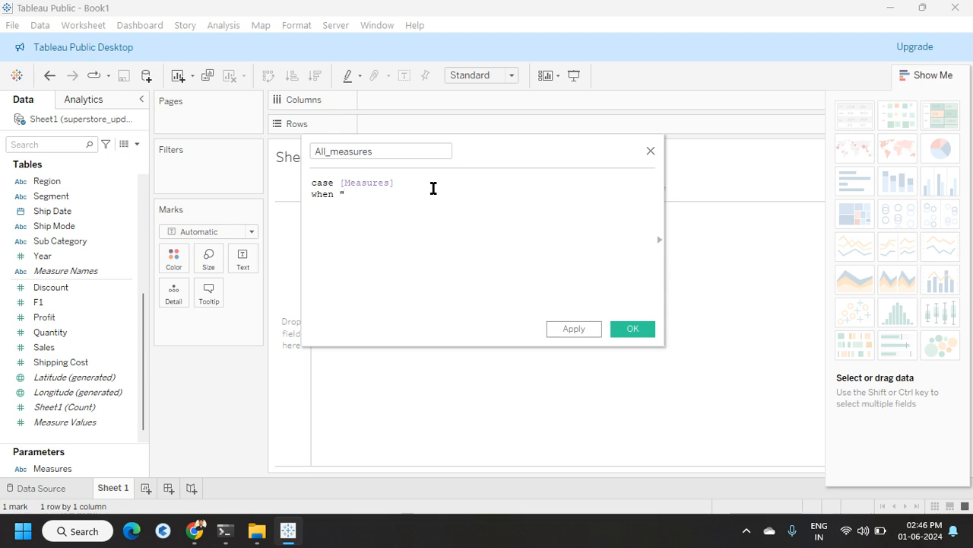
text(Sales" then s)
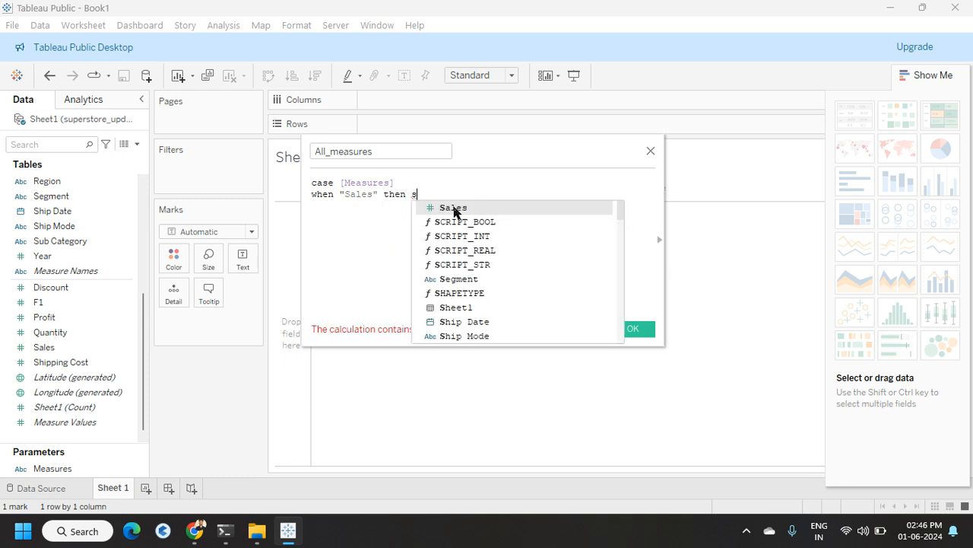
click(454, 207)
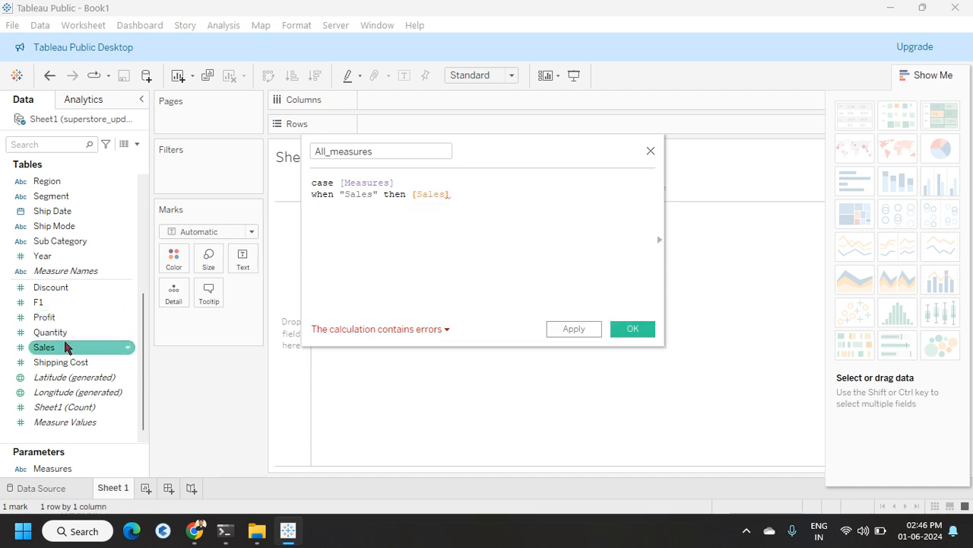
Step: Add a branch returning [Profit] when the parameter is "Profit"
key(Return)
text(when)
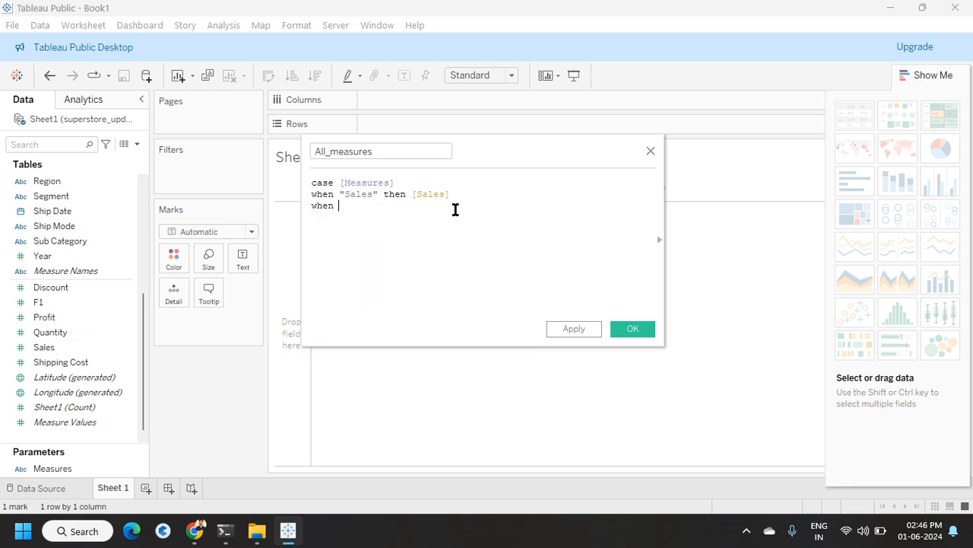
text( ")
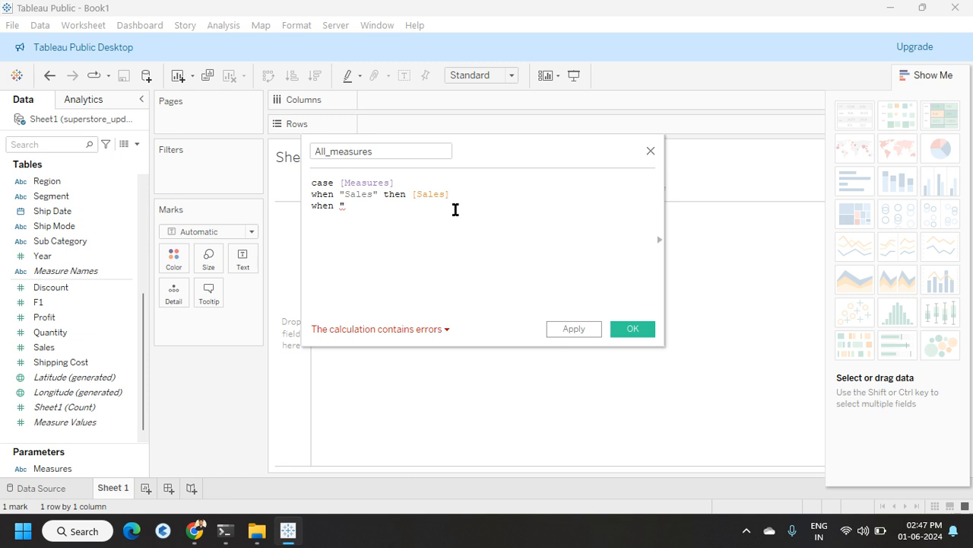
text(P)
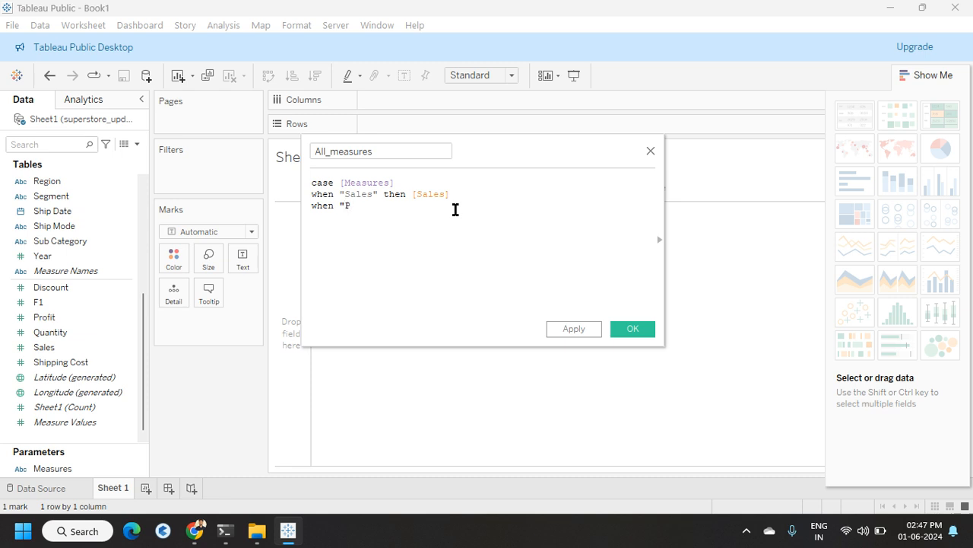
text(rofit" then pro)
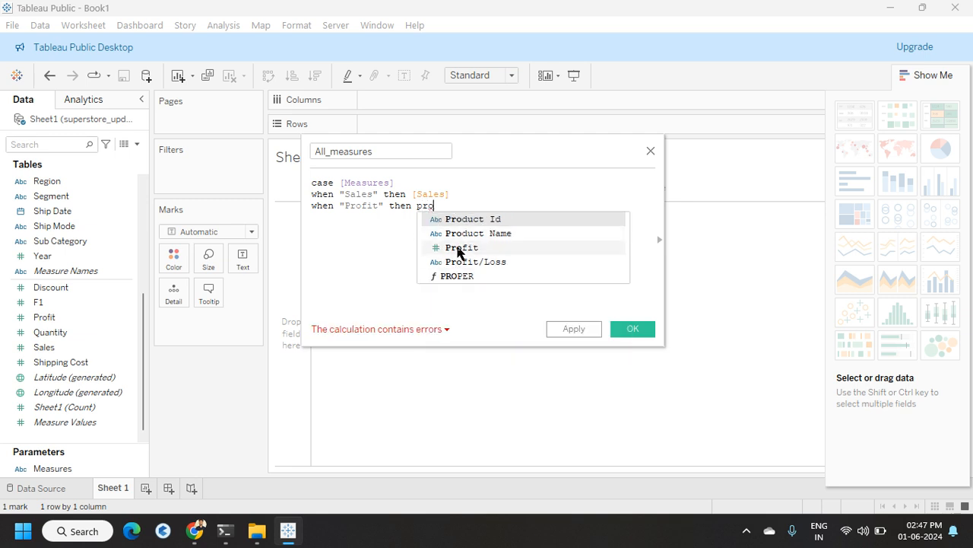
click(459, 248)
key(Return)
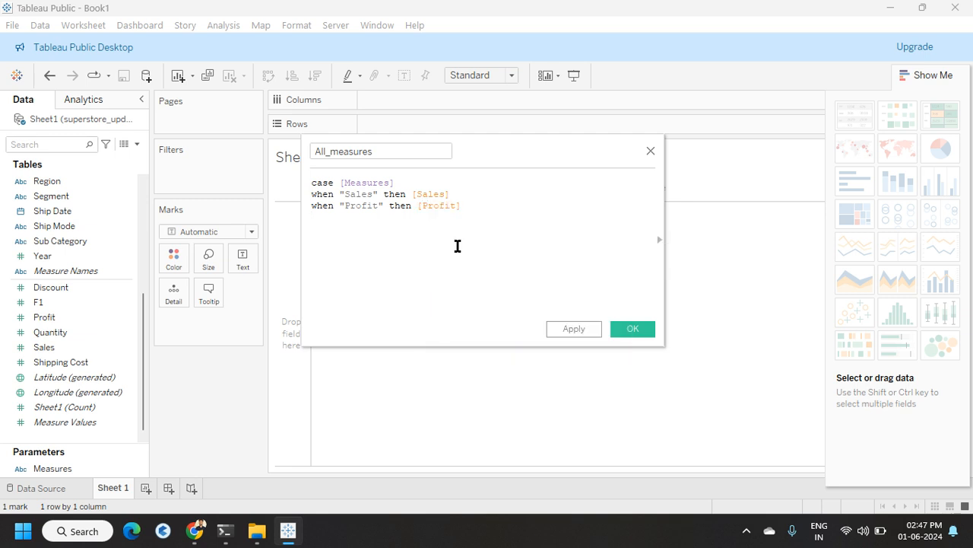
Step: Add a branch returning [Quantity] when the parameter is "Quantity" and close the CASE with end
text(when "Quantity" the)
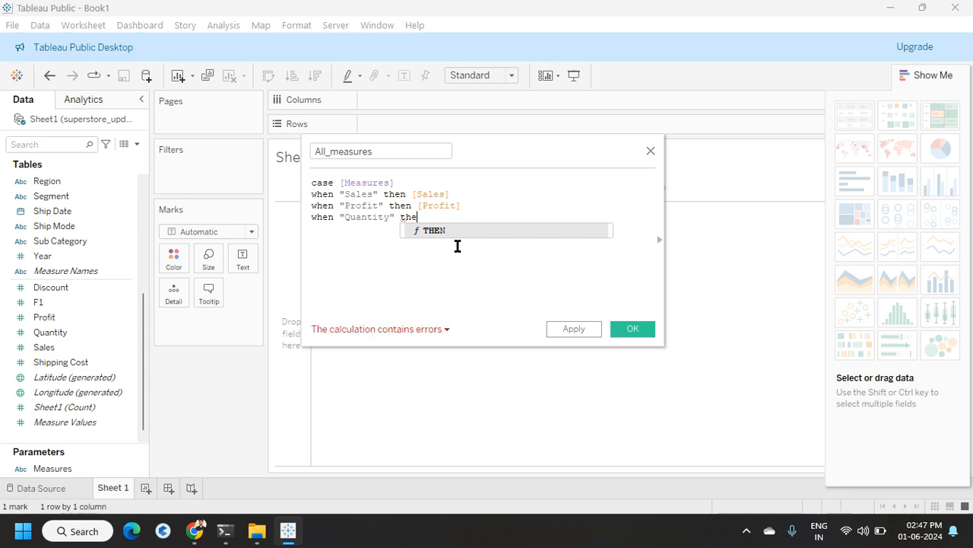
text(n)
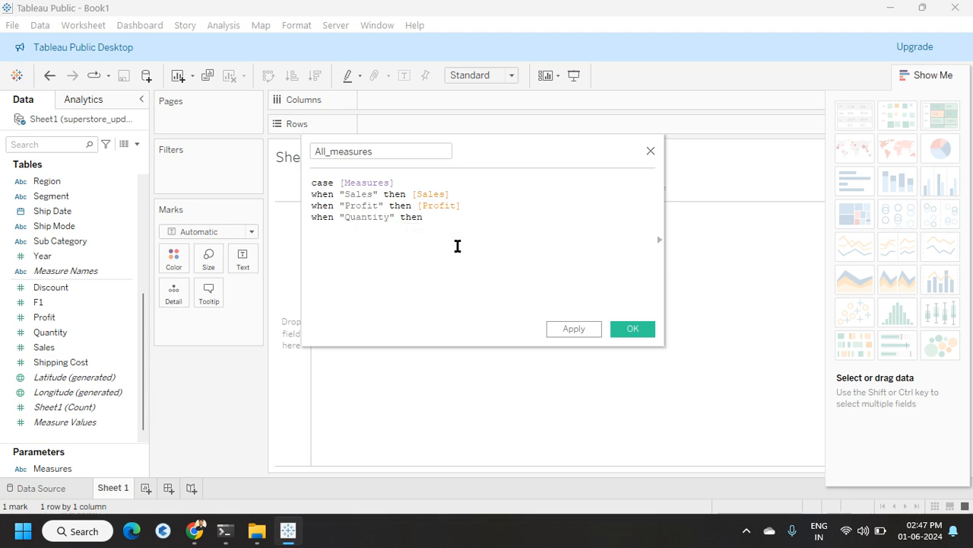
text( quan)
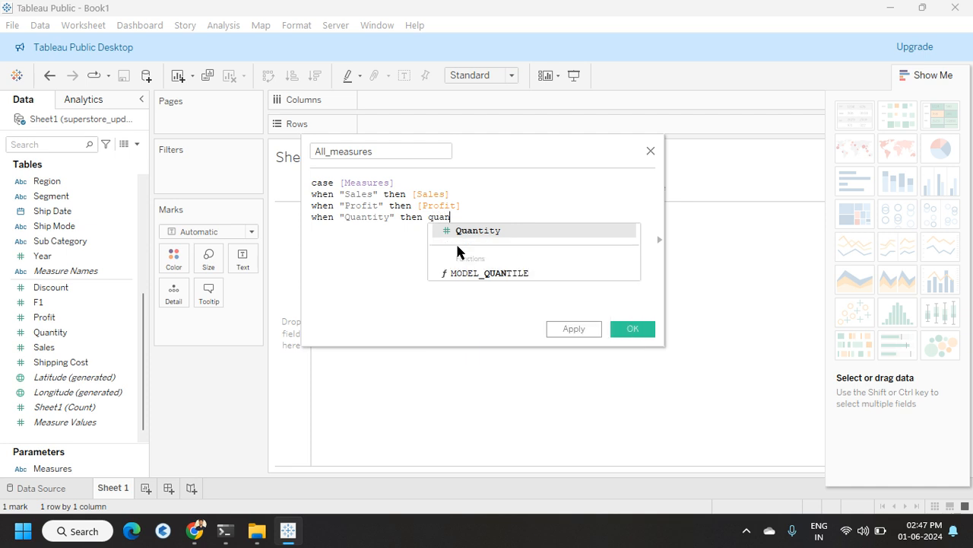
click(473, 230)
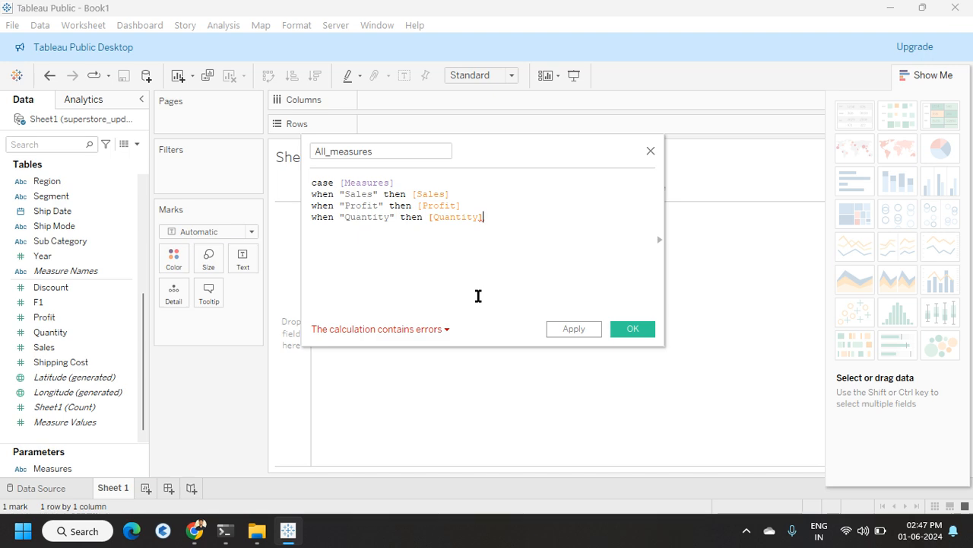
key(Return)
text(end)
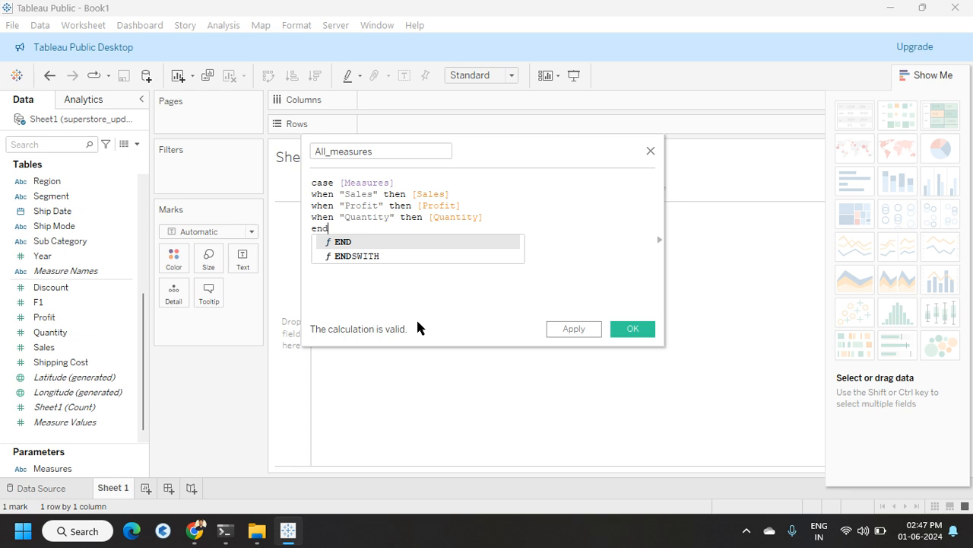
Step: Save the All_measures calculated field and place Region on the Rows shelf
click(406, 292)
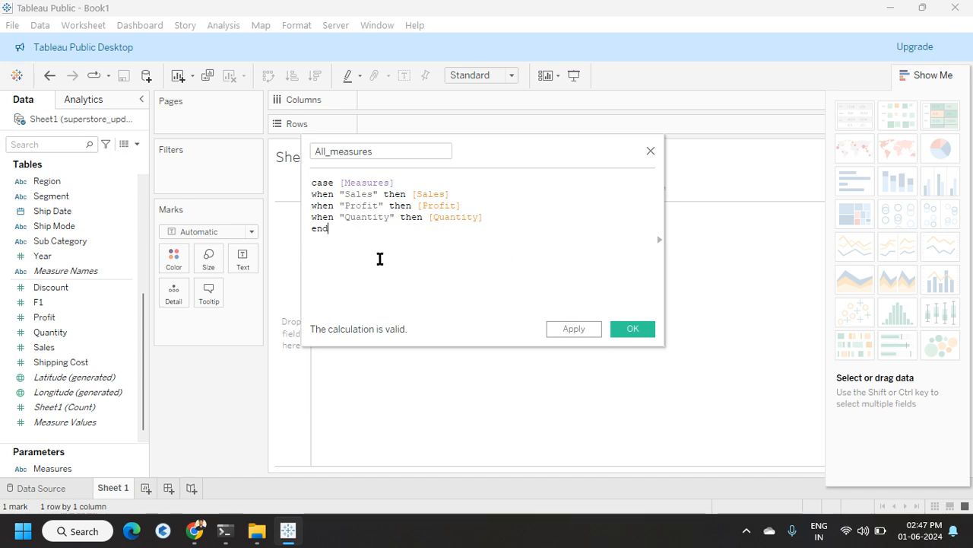
click(629, 332)
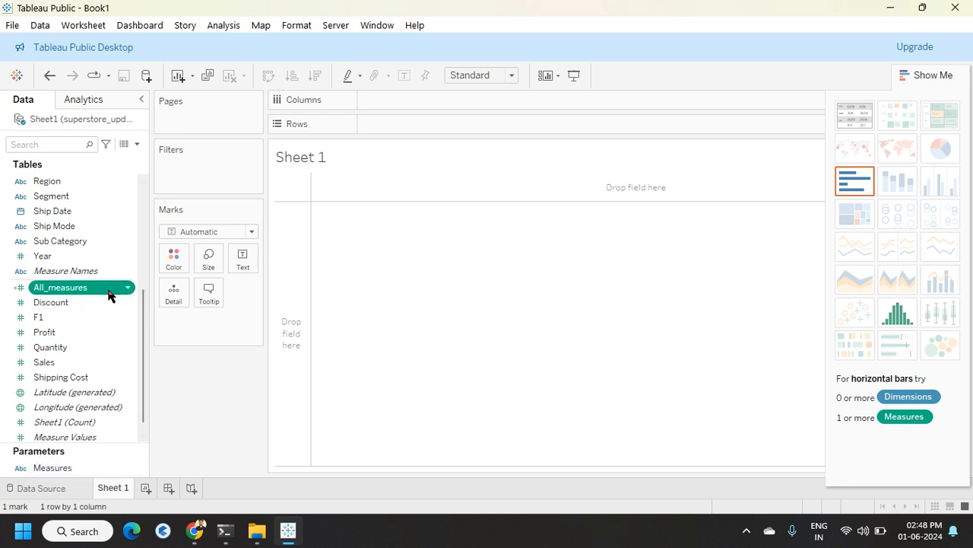
scroll(95, 259, up, 4)
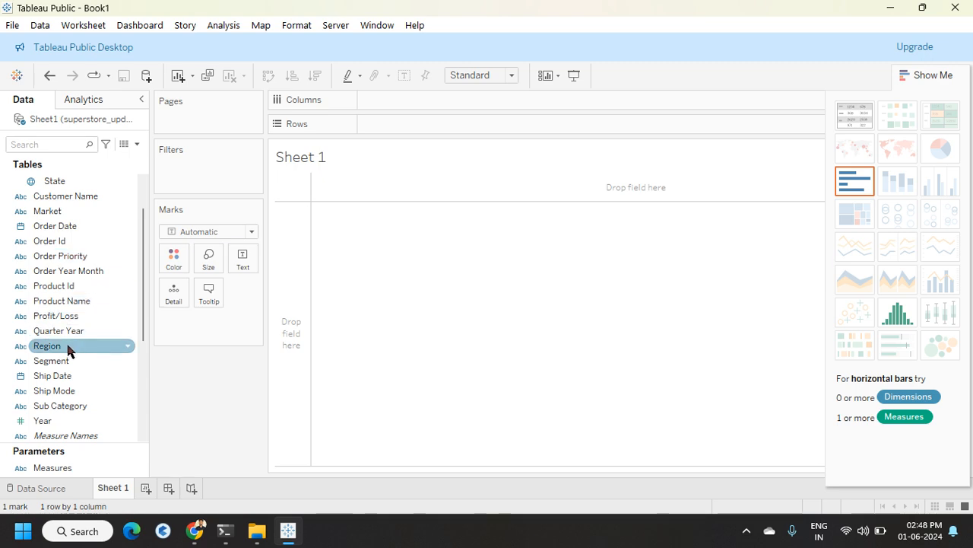
drag(68, 350, 403, 126)
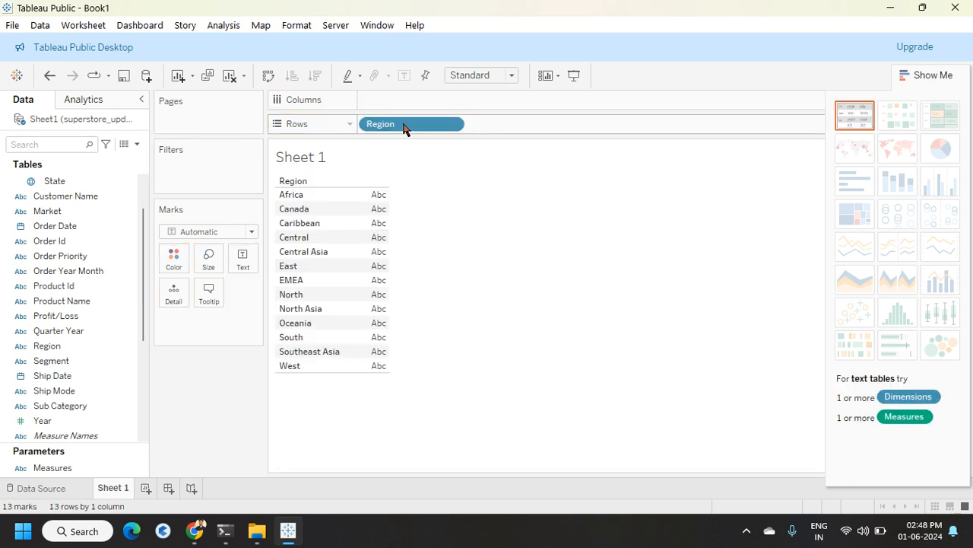
mouse_move(404, 127)
mouse_down()
mouse_move(403, 103)
mouse_move(401, 130)
mouse_up()
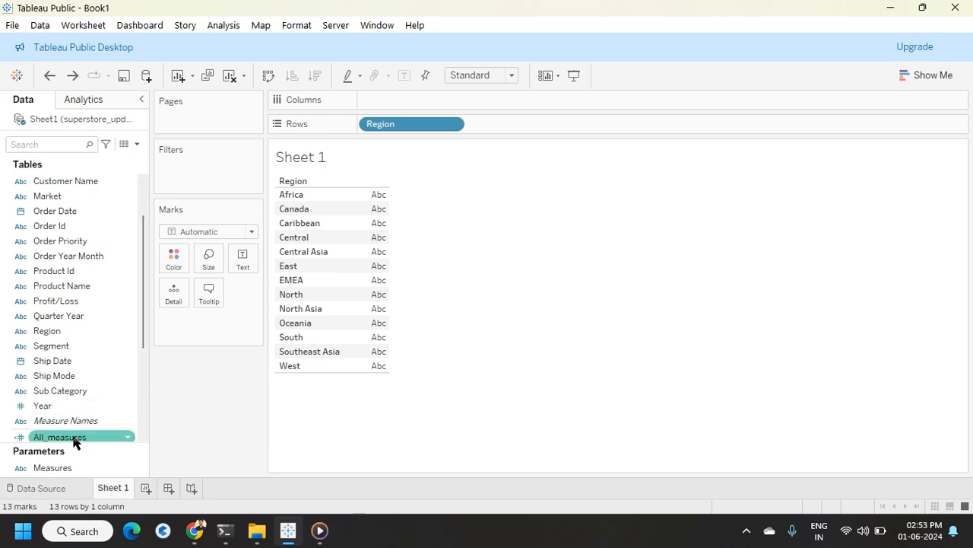
Step: Add All_measures to Columns and swap rows and columns to get a vertical bar chart by Region
drag(76, 437, 406, 98)
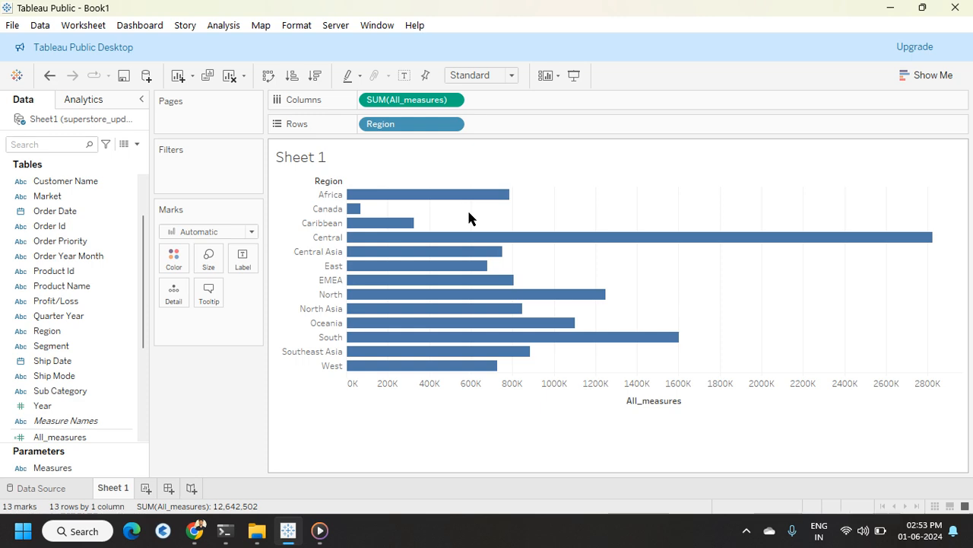
click(268, 75)
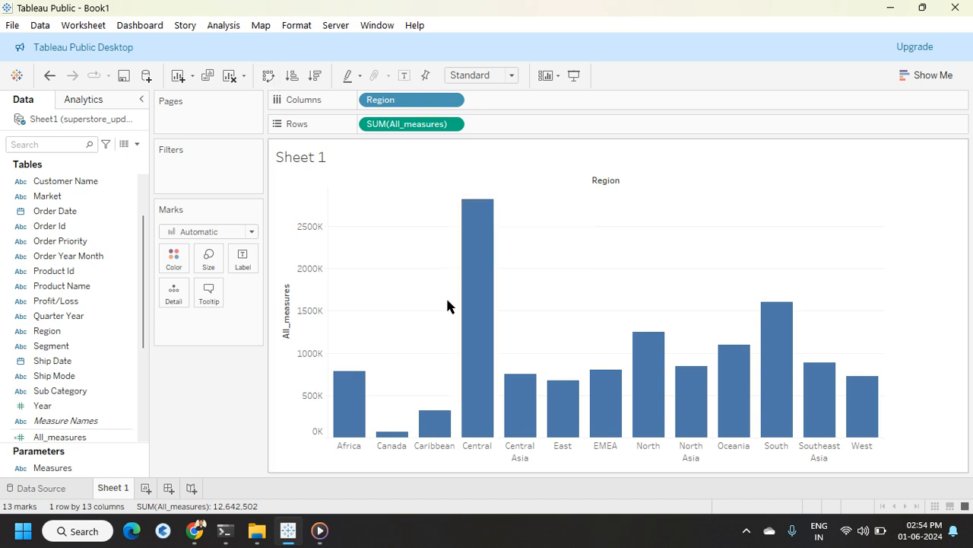
Step: Show the Measures parameter control on the sheet and display it as a single value list
scroll(92, 422, down, 4)
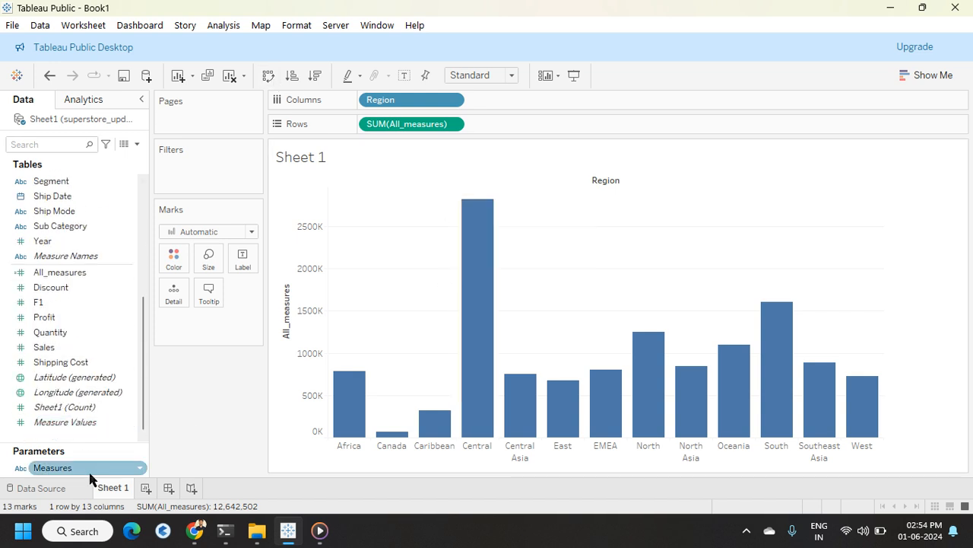
click(140, 467)
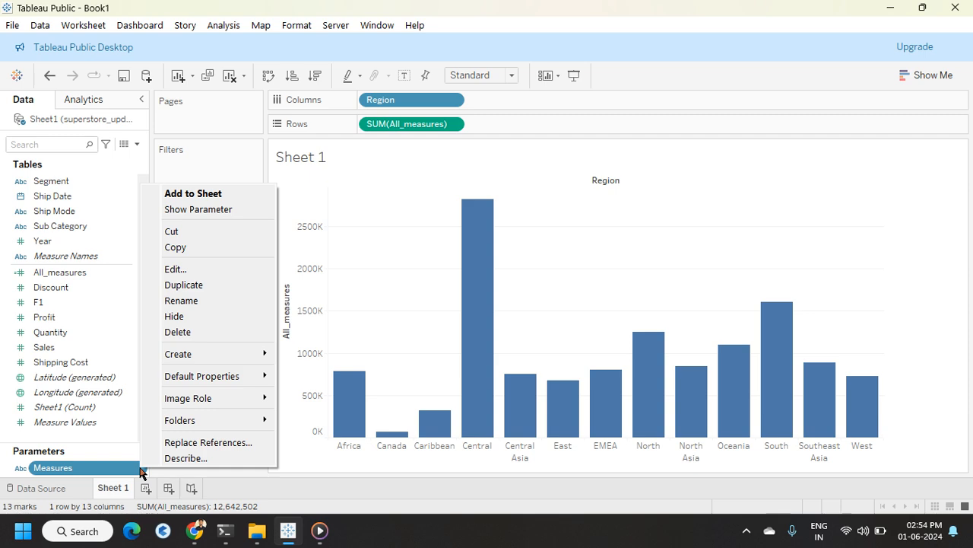
click(213, 210)
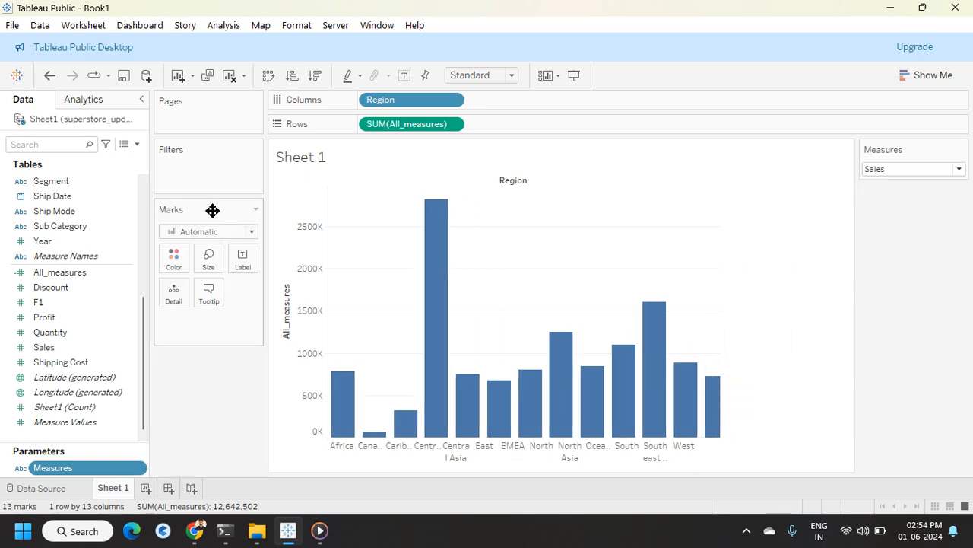
click(961, 149)
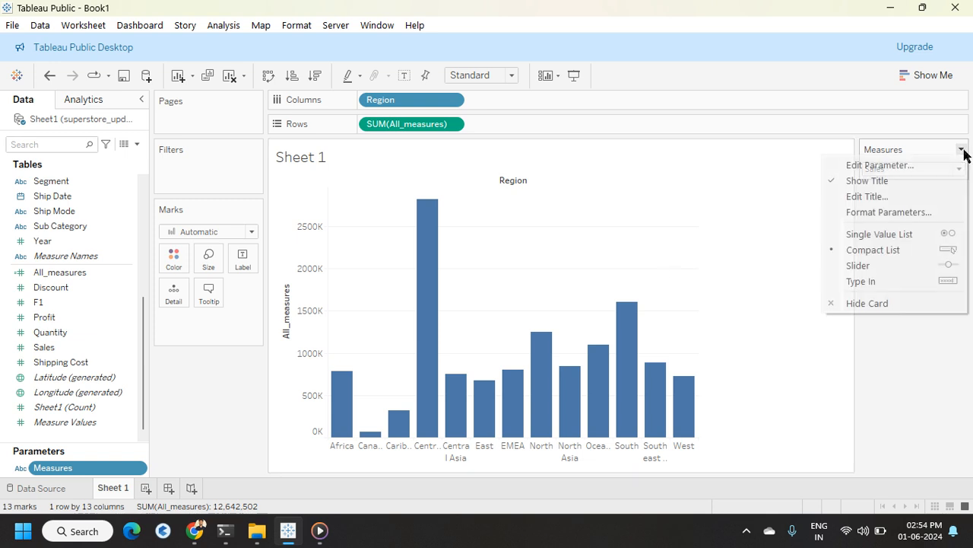
click(873, 235)
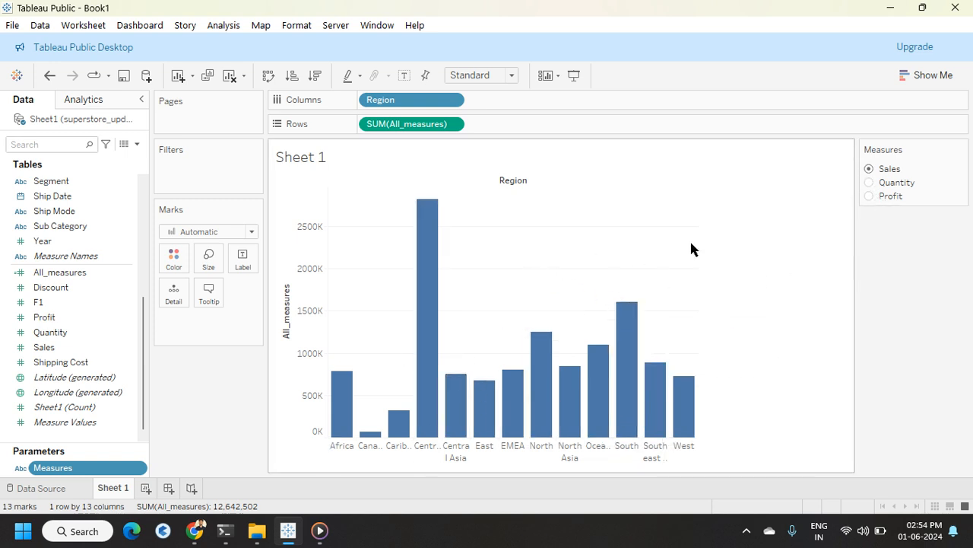
Step: Switch the Measures parameter between Quantity, Profit and Sales to test the chart
click(869, 183)
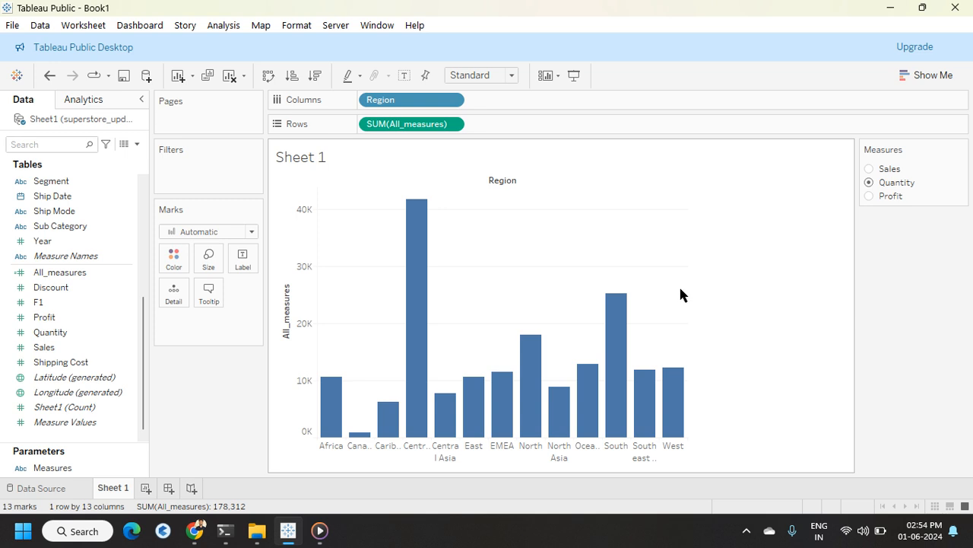
click(869, 196)
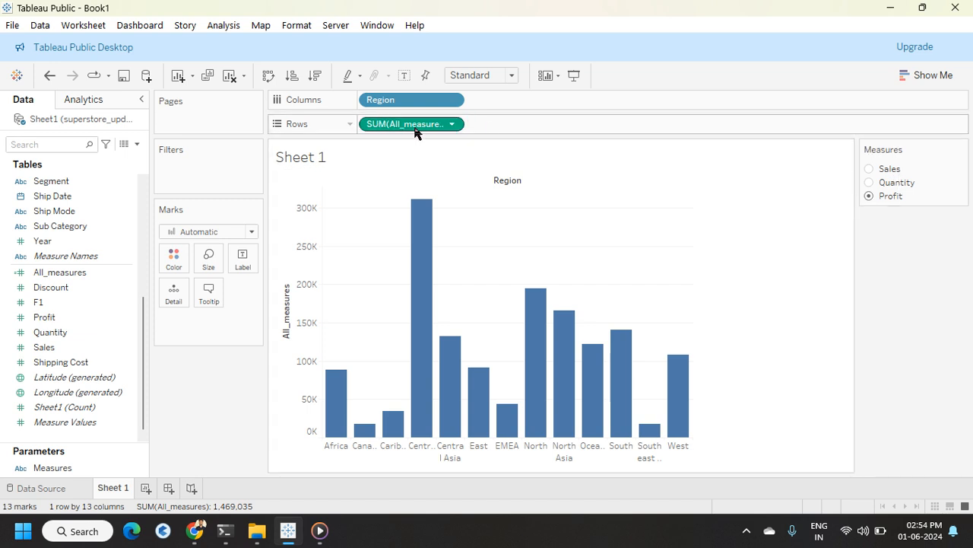
click(867, 168)
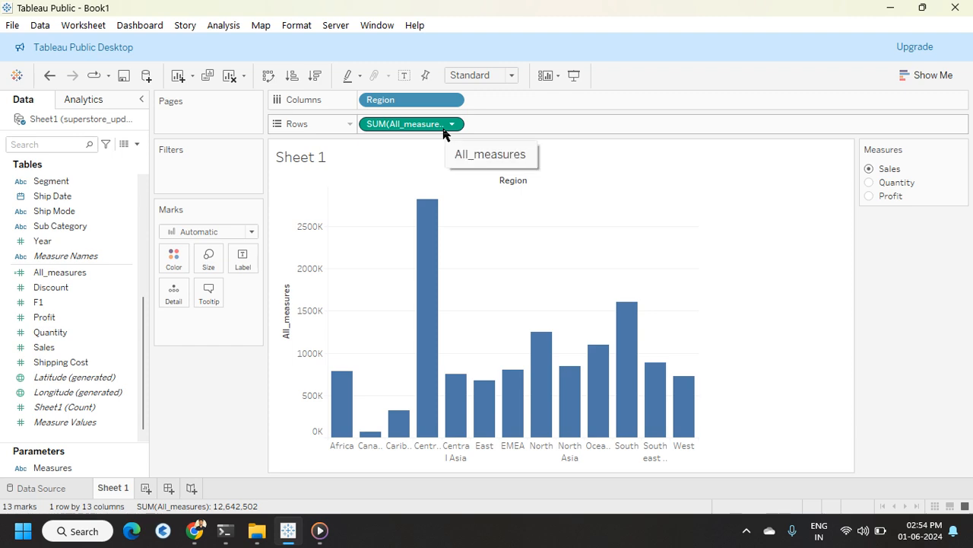
click(869, 182)
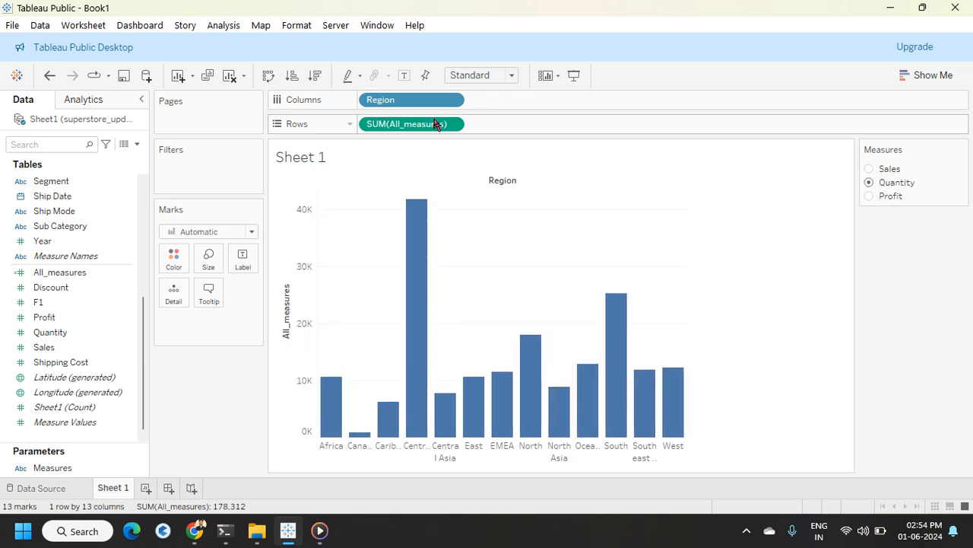
Step: Set the value axis title to use the Measures parameter value
right_click(285, 295)
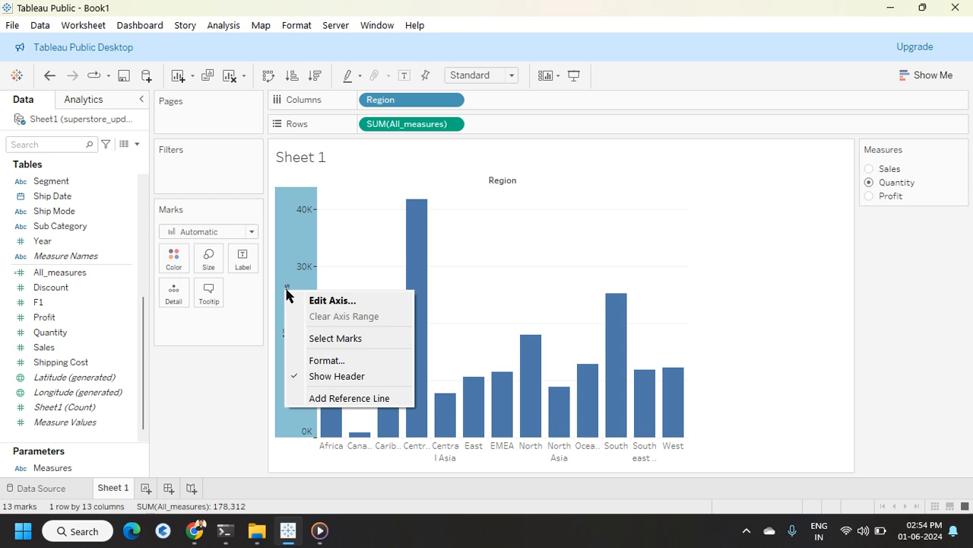
click(323, 302)
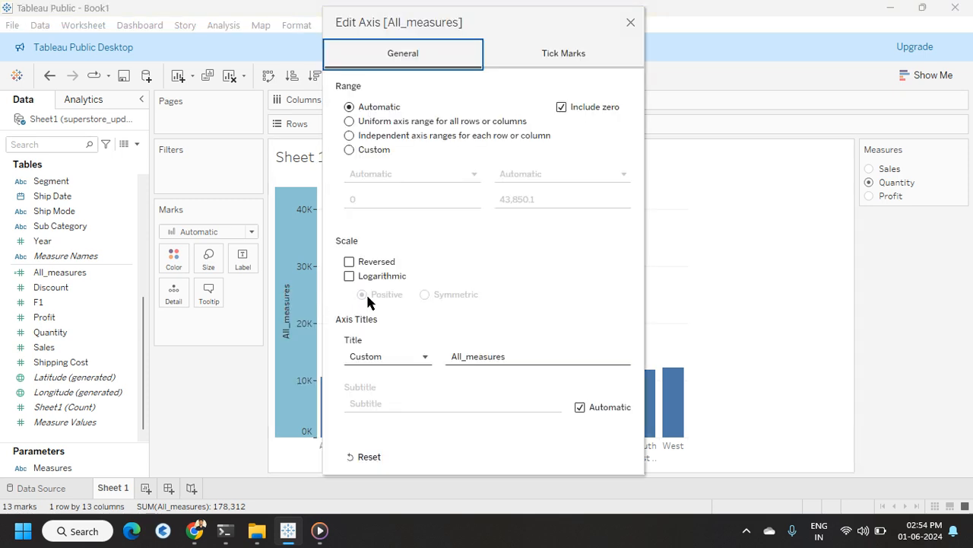
click(375, 357)
click(376, 357)
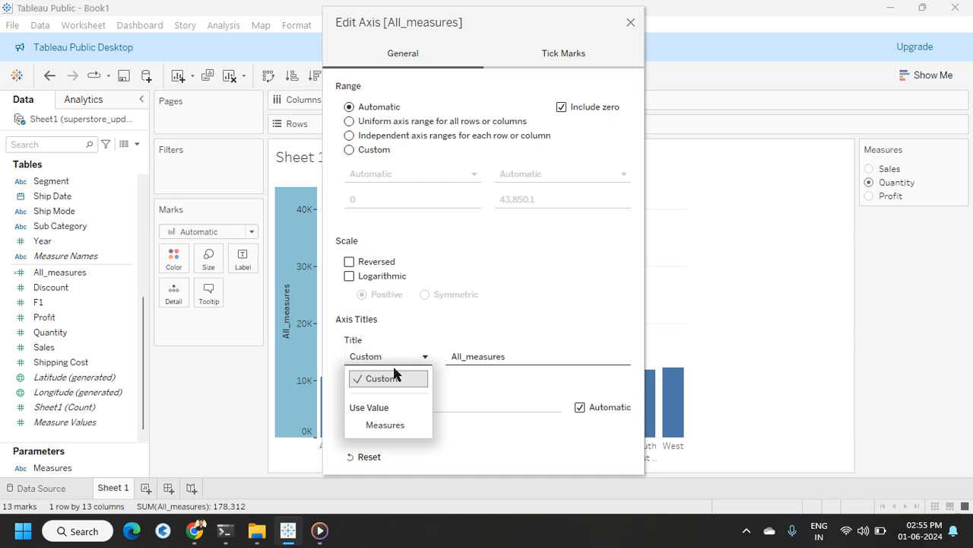
click(383, 424)
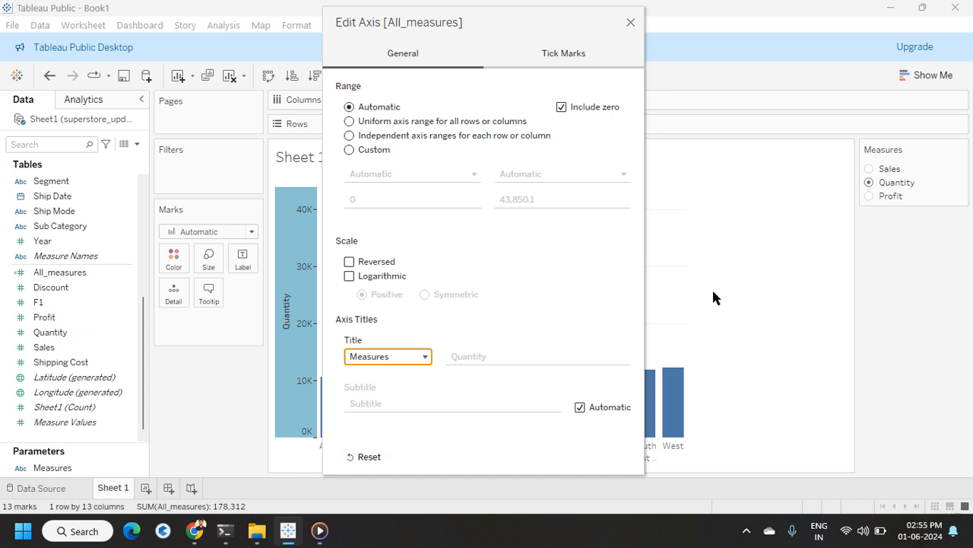
click(631, 23)
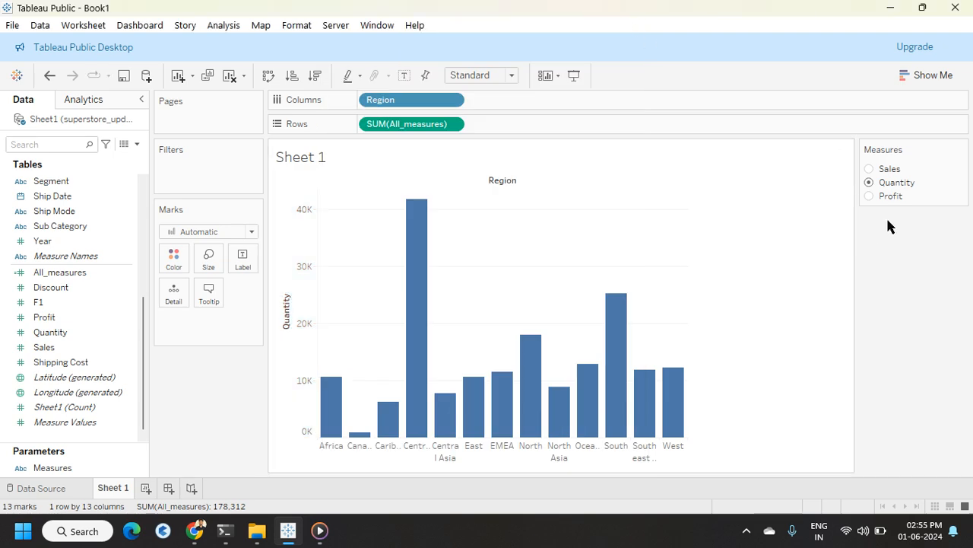
Step: Switch the parameter to Profit and then Sales to check the axis title
click(870, 196)
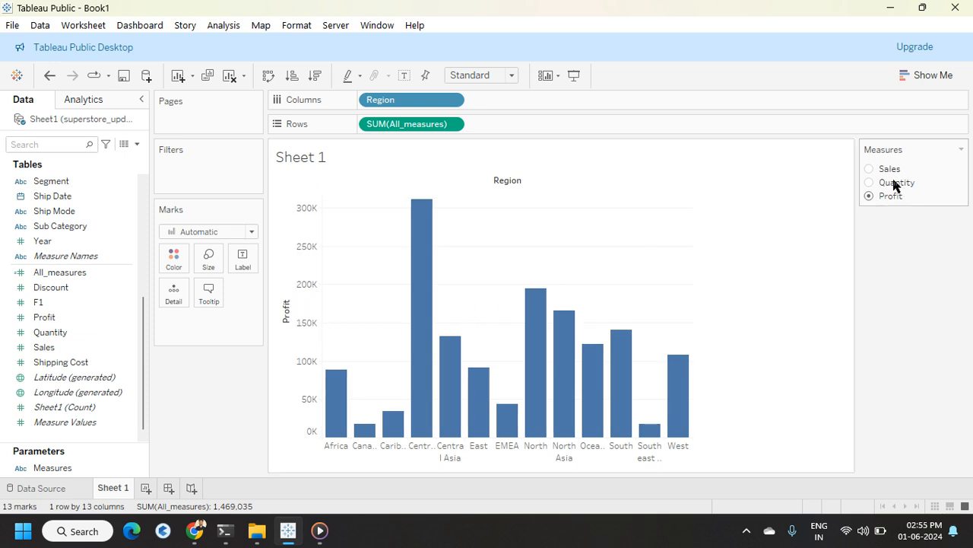
click(869, 169)
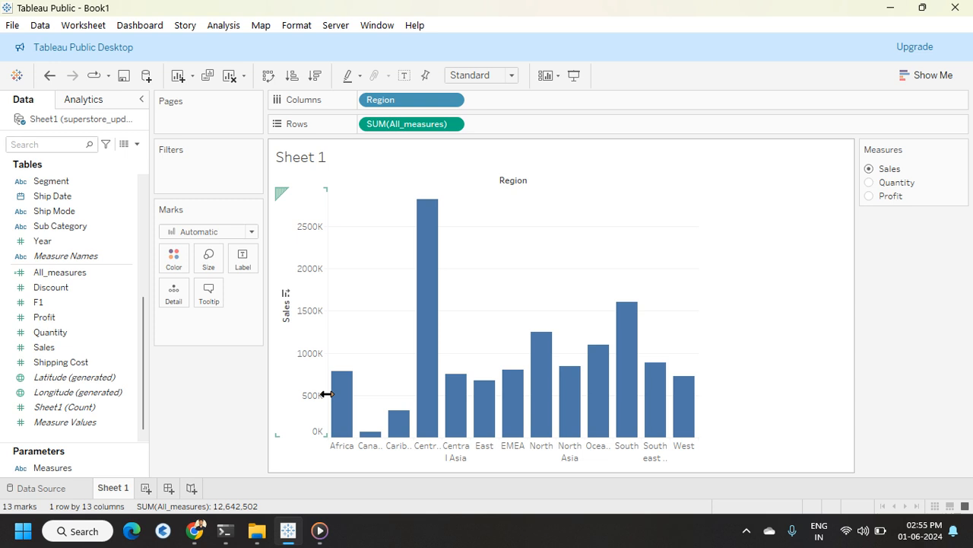
scroll(107, 423, up, 5)
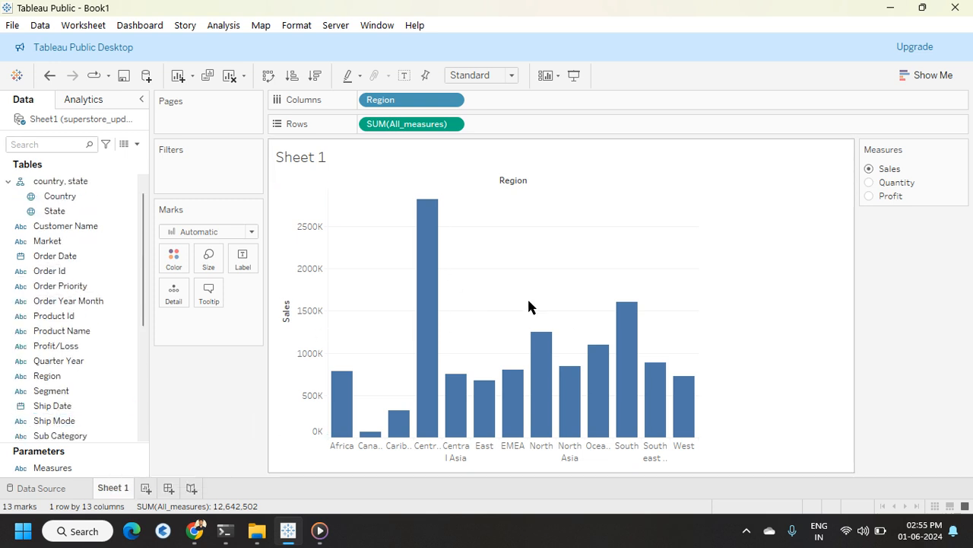
scroll(80, 435, down, 5)
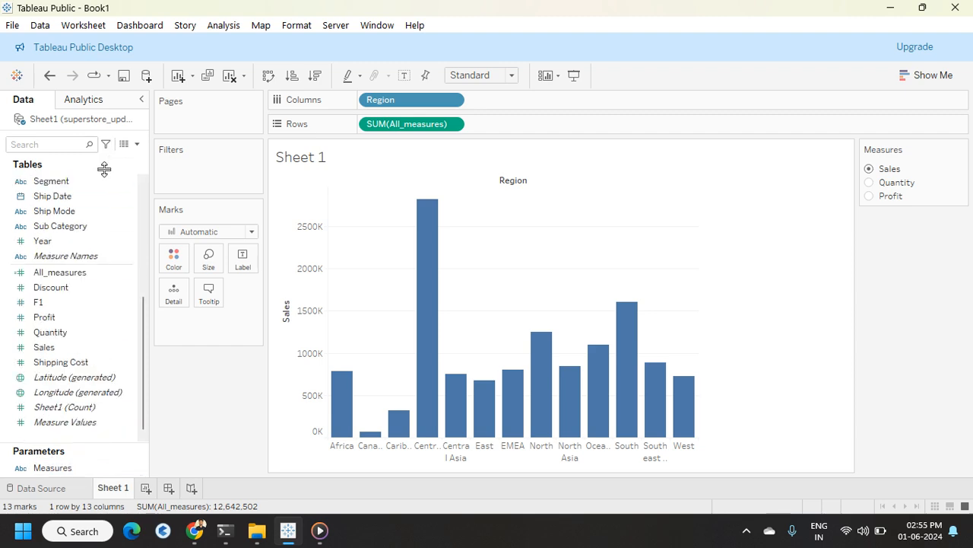
Step: Create a new parameter named Dimention
click(138, 143)
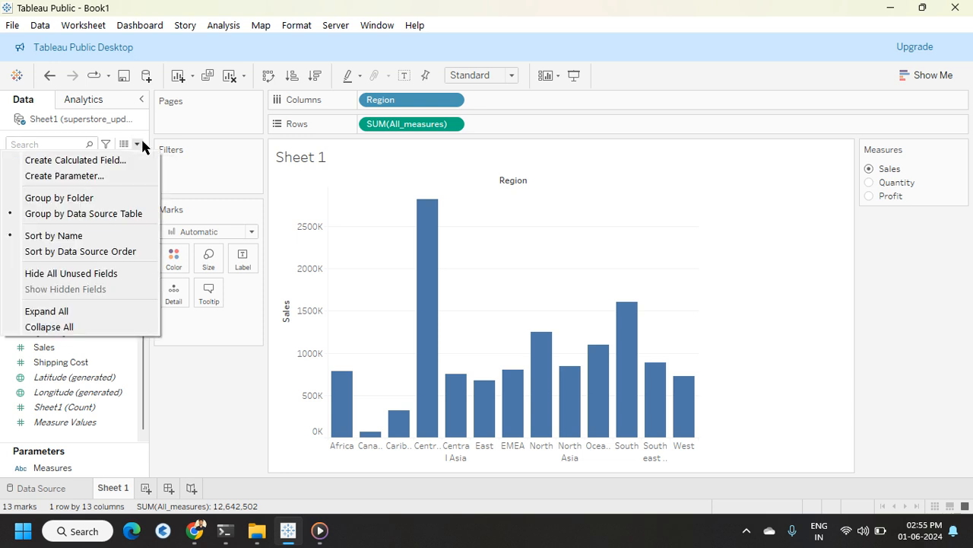
click(91, 175)
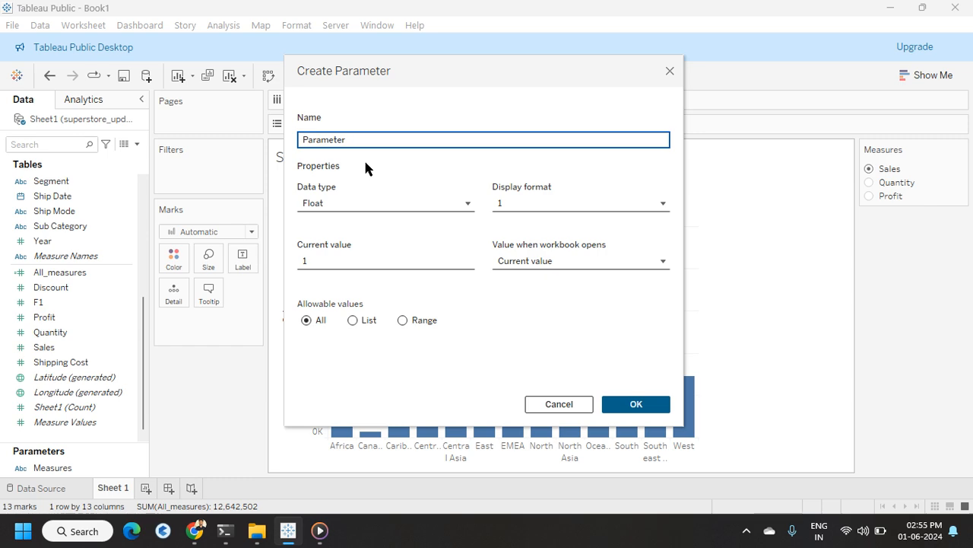
key(BackSpace)
key(BackSpace)
key(BackSpace)
key(BackSpace)
key(BackSpace)
key(BackSpace)
key(BackSpace)
key(BackSpace)
key(BackSpace)
text(Diment)
Step: Set the parameter's data type to String with a list of allowable values
click(385, 203)
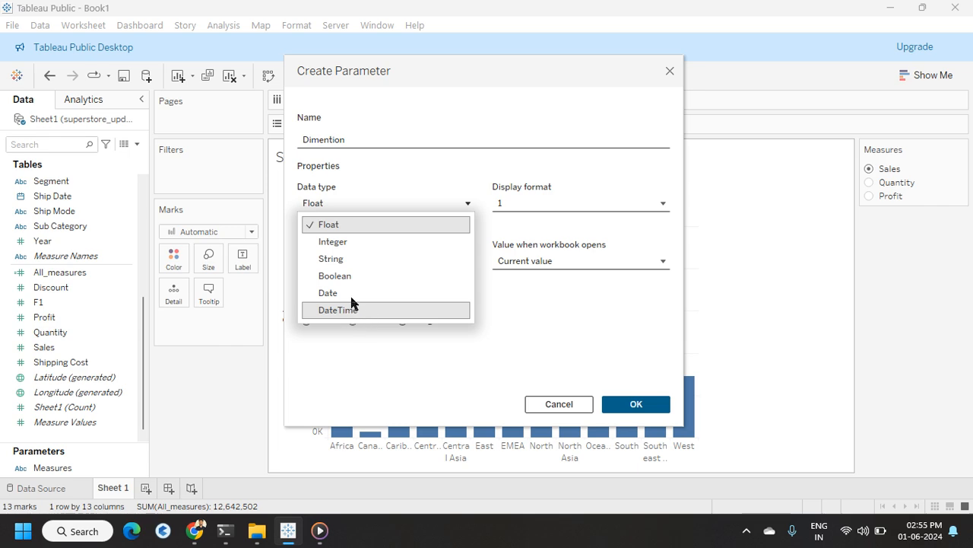
click(346, 255)
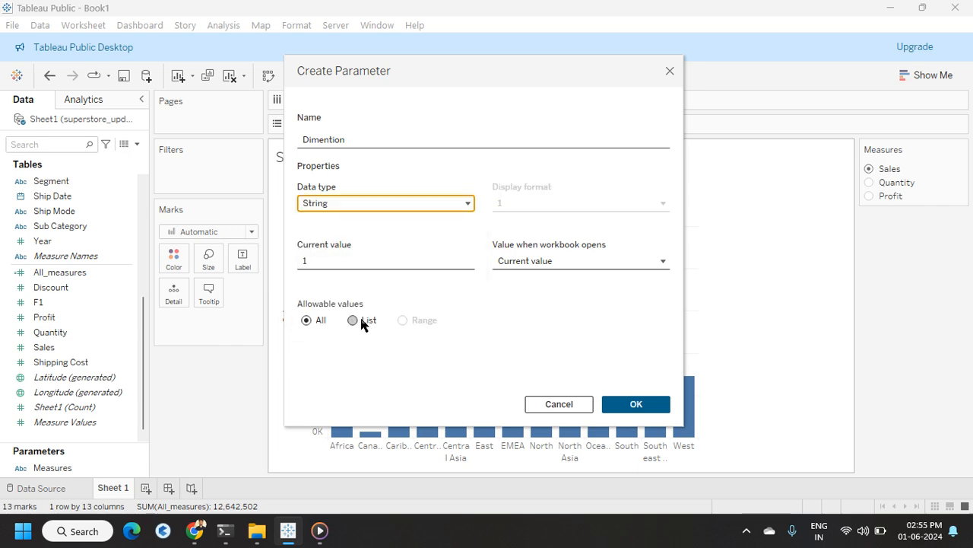
click(354, 321)
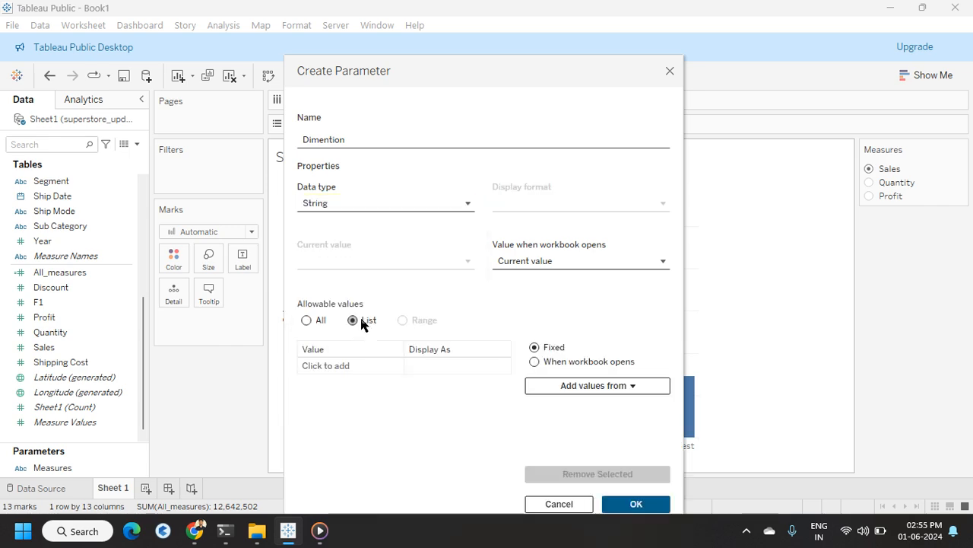
Step: Add Segment, Category and Region as list values and confirm the Dimention parameter
click(325, 365)
text(s)
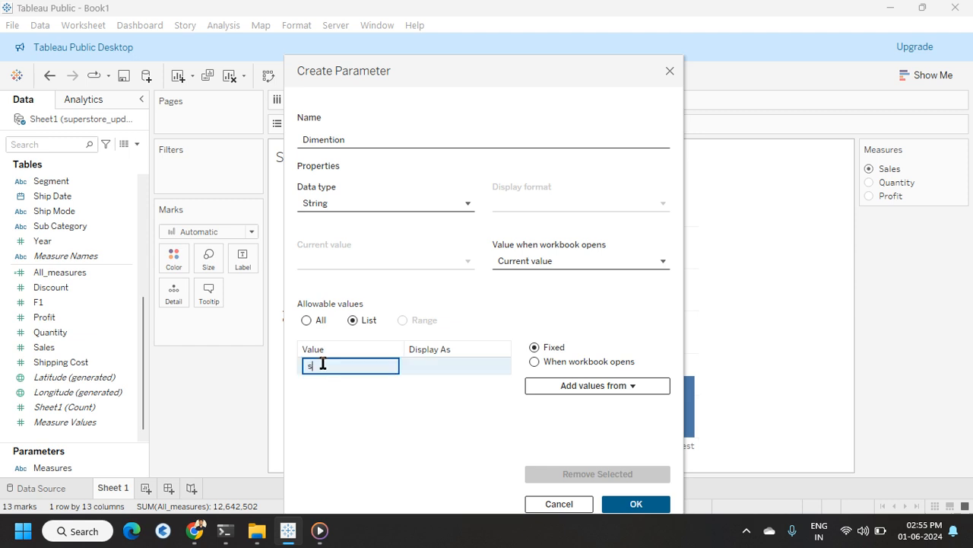
text(Segment)
key(Return)
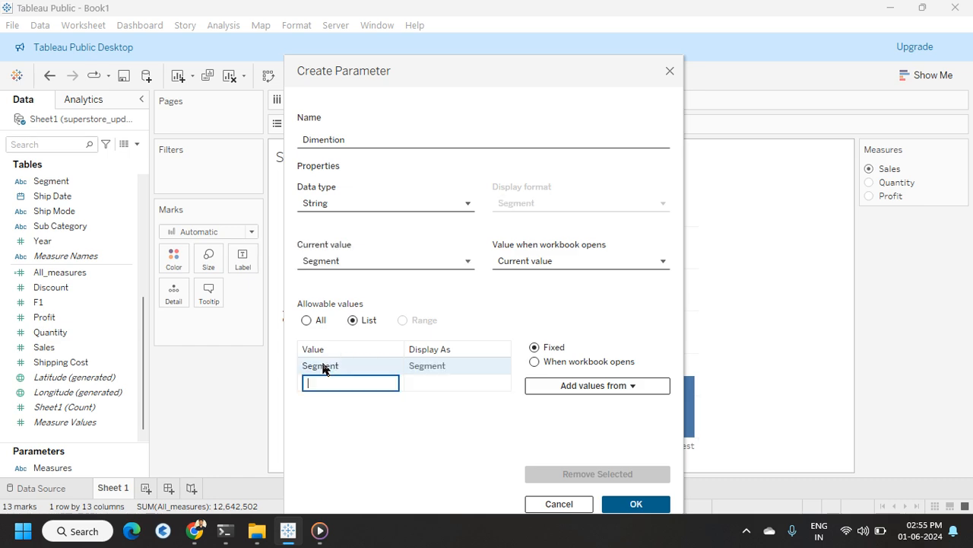
text(Category)
key(Return)
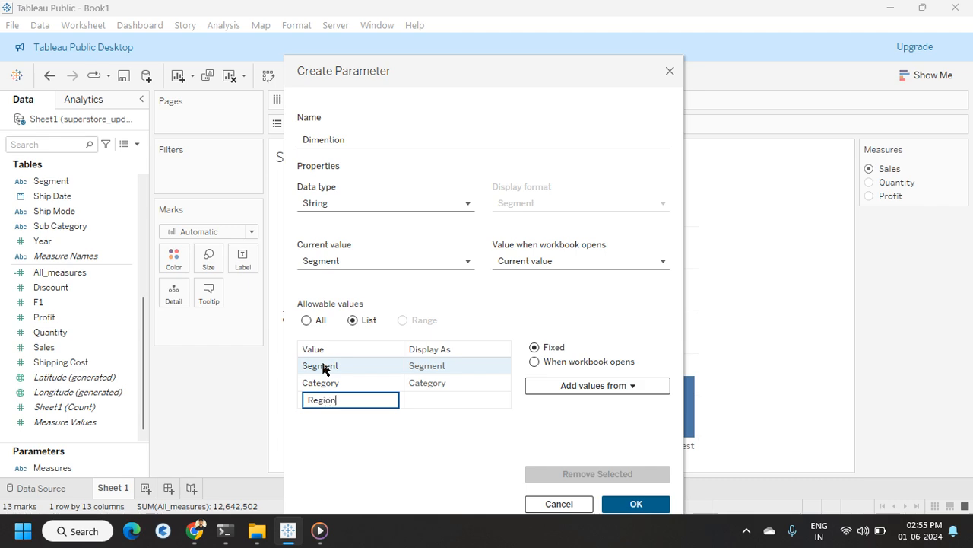
key(Return)
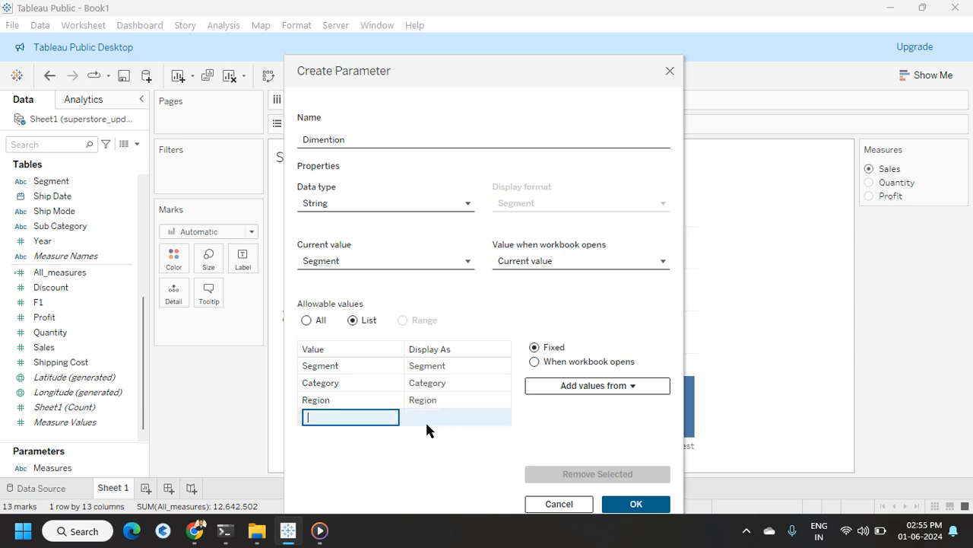
click(636, 503)
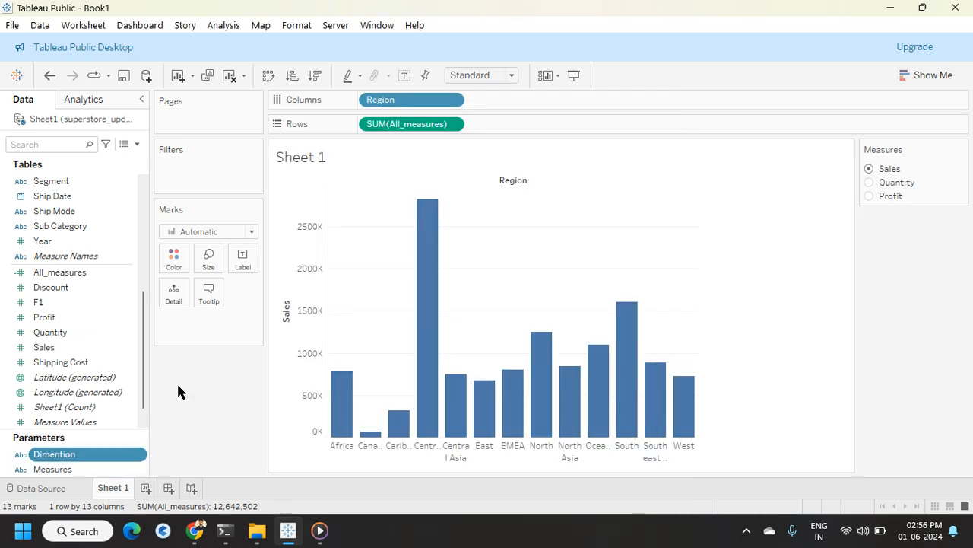
Step: Create a new calculated field named 3_dimention
click(137, 144)
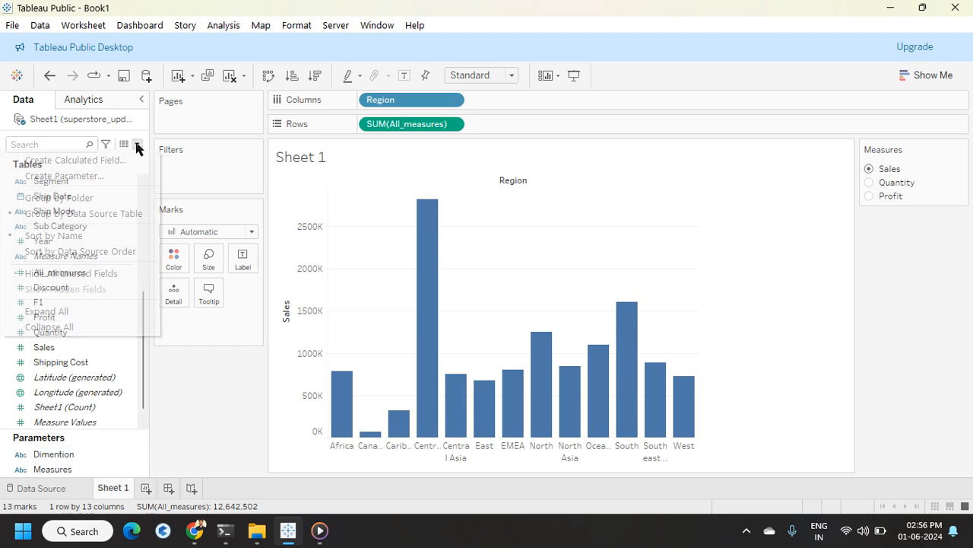
click(102, 161)
key(BackSpace)
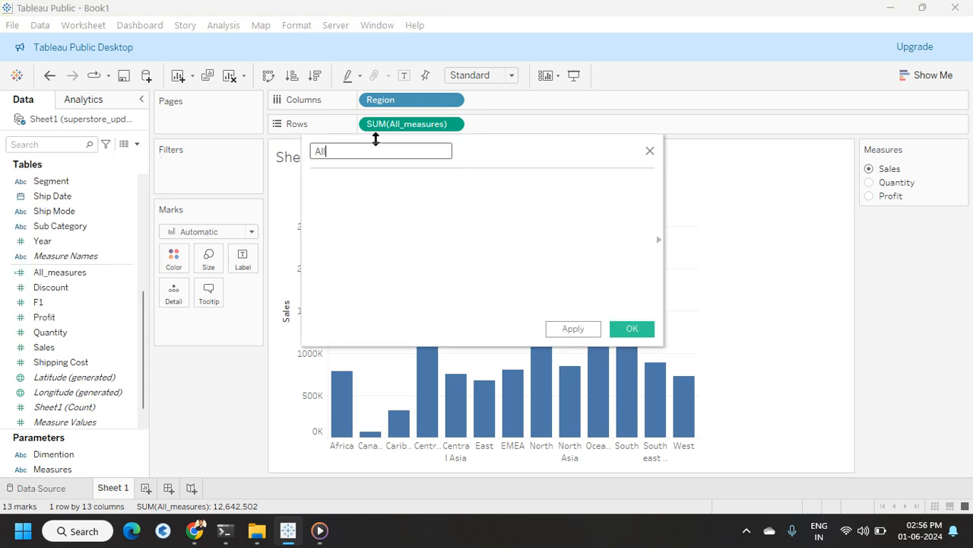
key(BackSpace)
key(BackSpace)
text(dimention)
Step: Start a CASE on the Dimention parameter with a when "Category" branch returning the Category field
click(344, 188)
text(case)
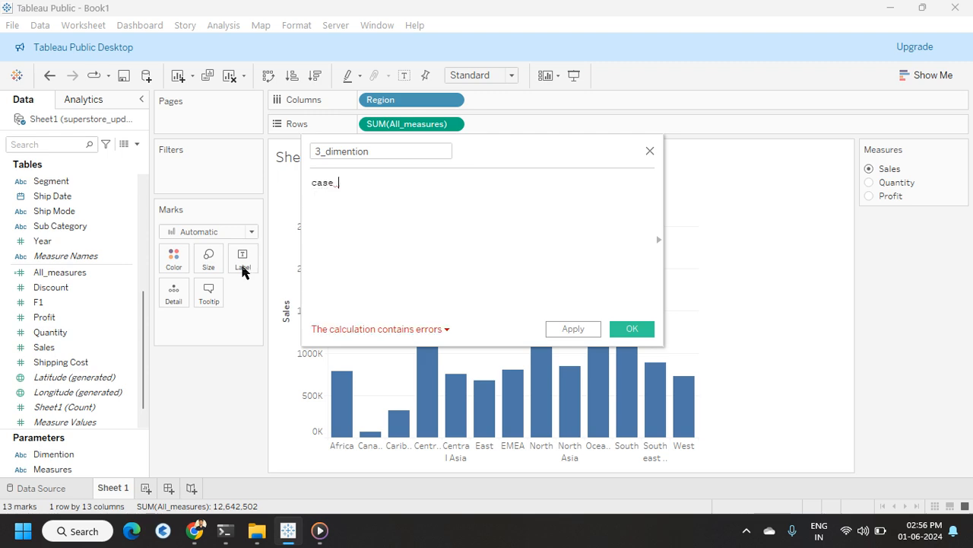
drag(56, 457, 363, 194)
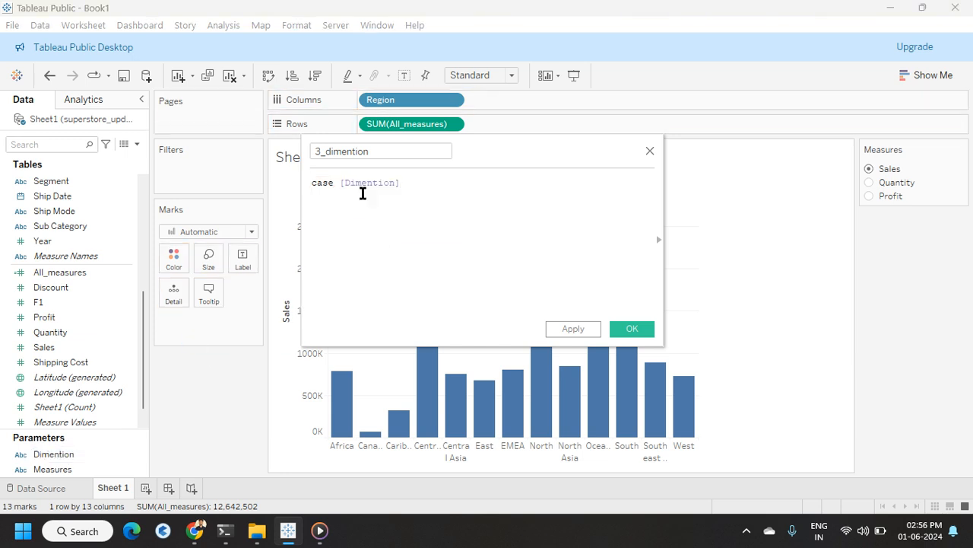
key(Return)
text(when "Category)
key(BackSpace)
text(" ca)
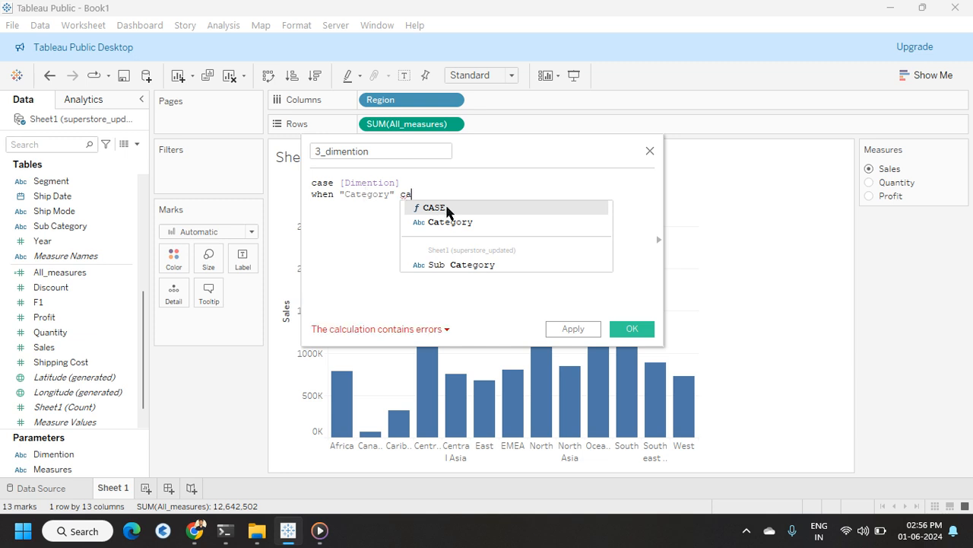
click(447, 222)
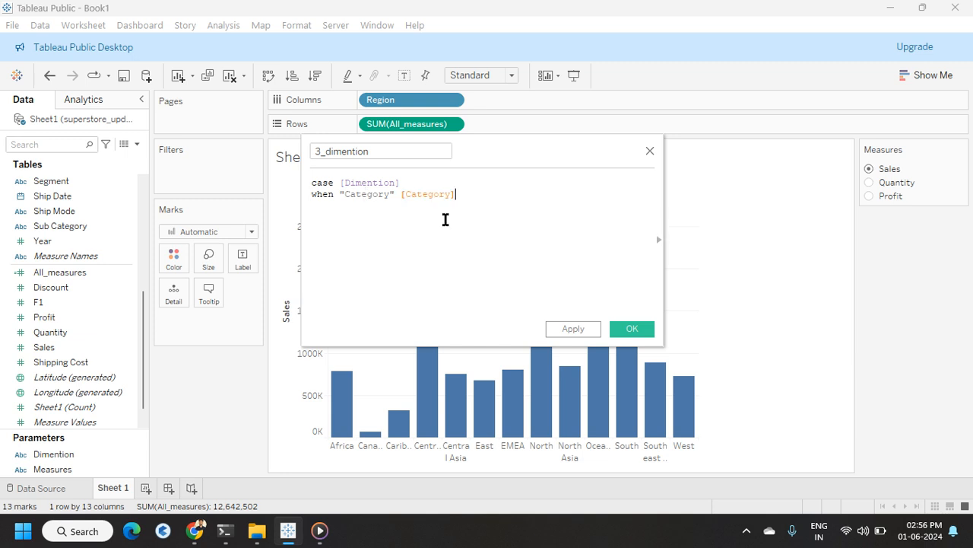
Step: Add a when "Segment" branch returning the Segment field on a new line
text(when "Segment" segt)
key(BackSpace)
click(446, 220)
key(Return)
Step: Add a when "Region" then branch returning the Region field
text(when)
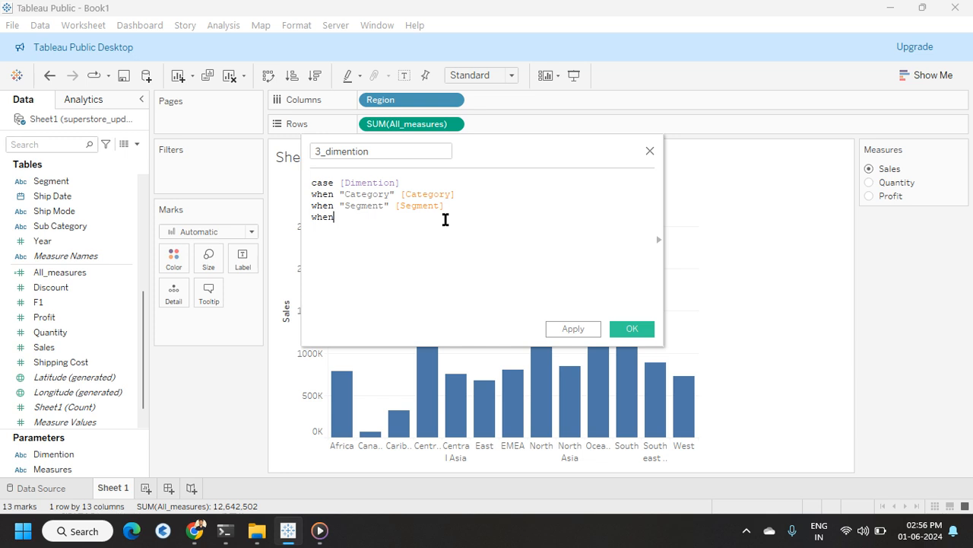
text( "Region" then Se)
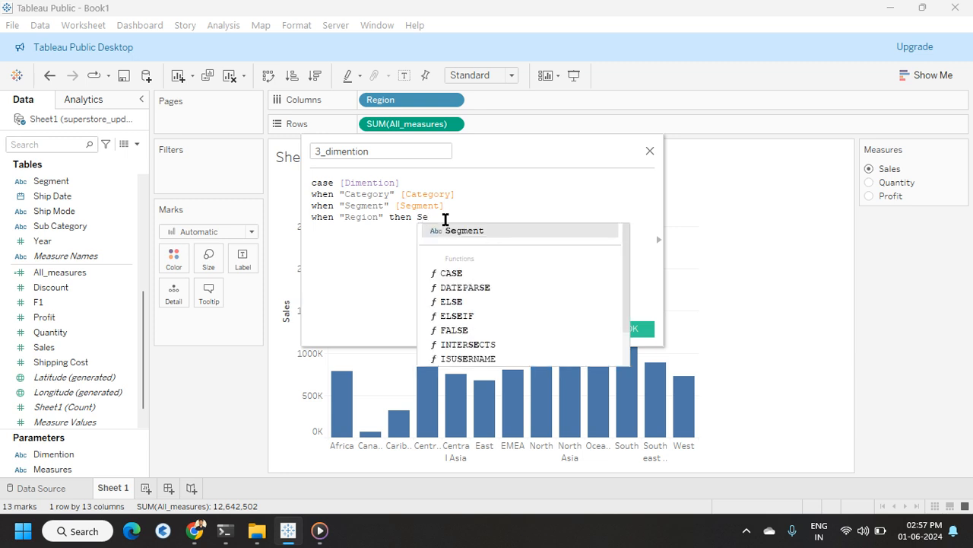
key(BackSpace)
key(BackSpace)
text(Re)
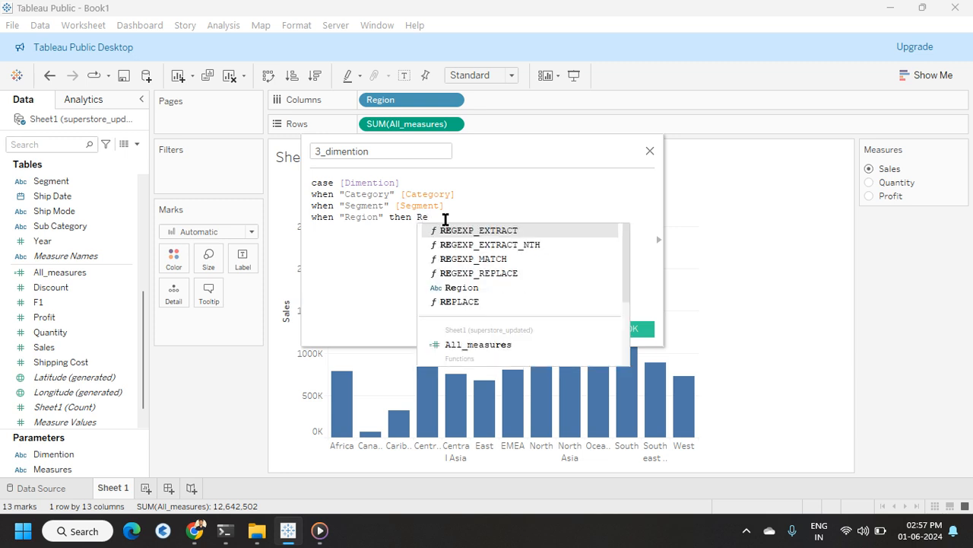
click(456, 288)
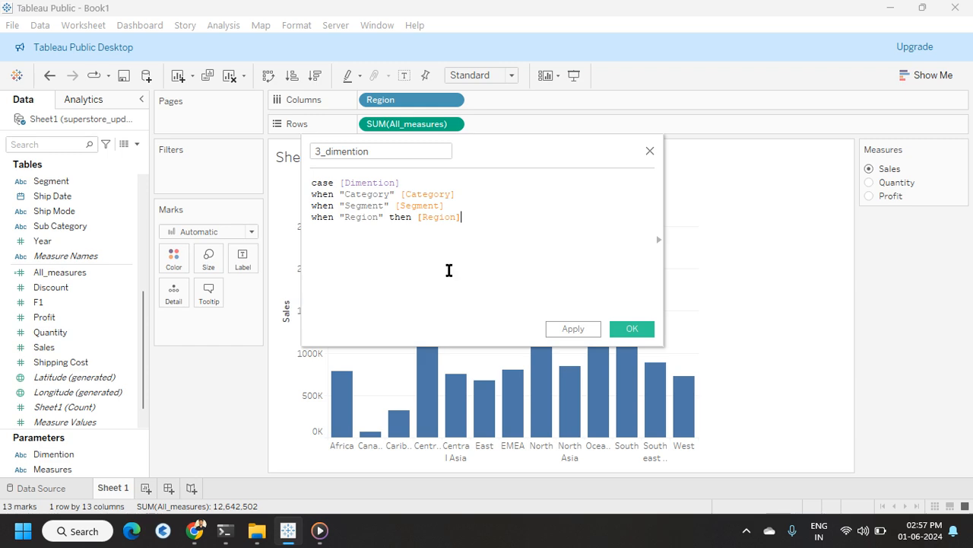
Step: Insert the missing then keyword into the Category and Segment branches
click(403, 193)
text(the)
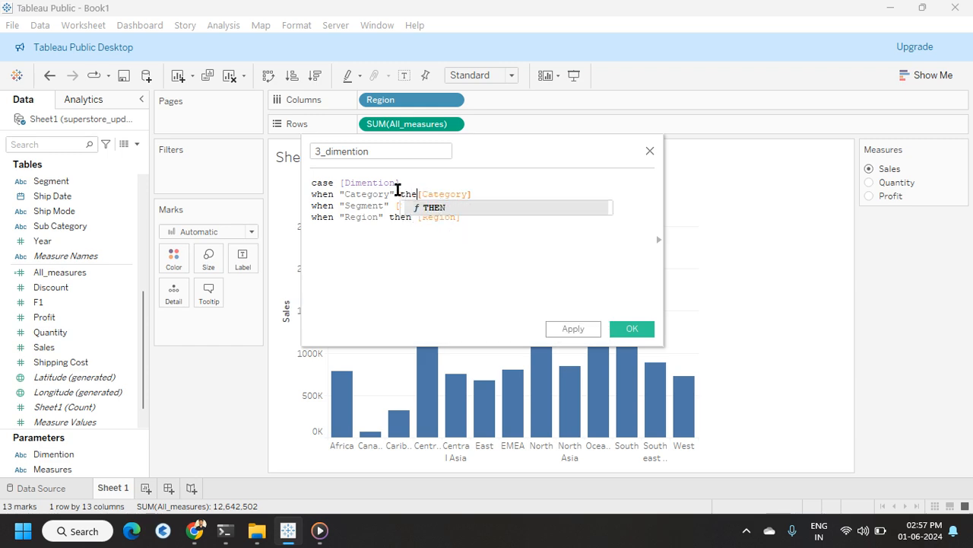
text(n)
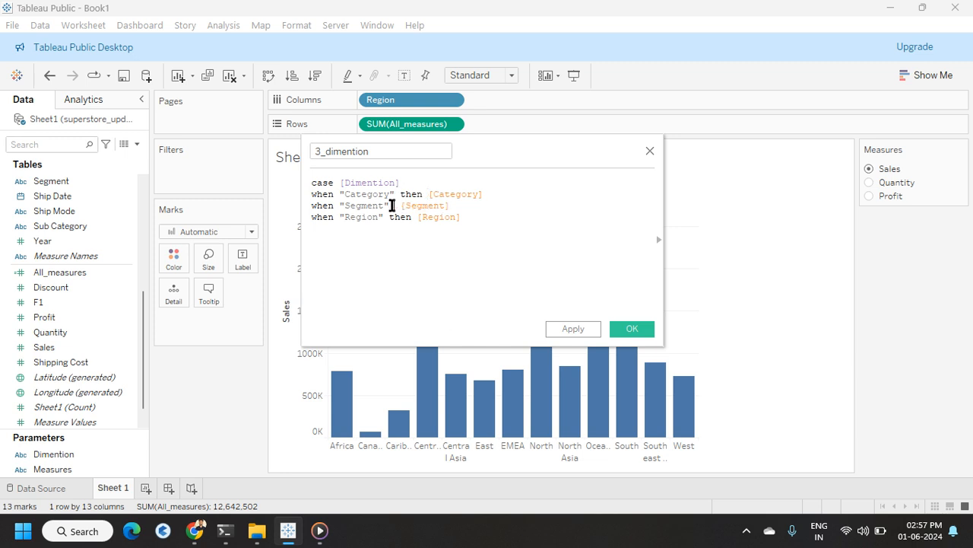
text(  then)
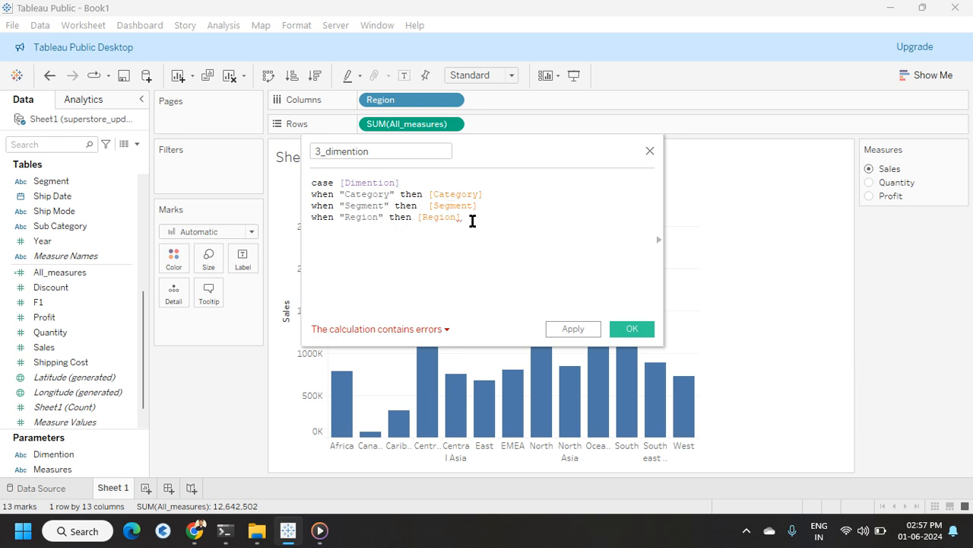
Step: Close the CASE statement with END and save the calculated field
key(Return)
text(end)
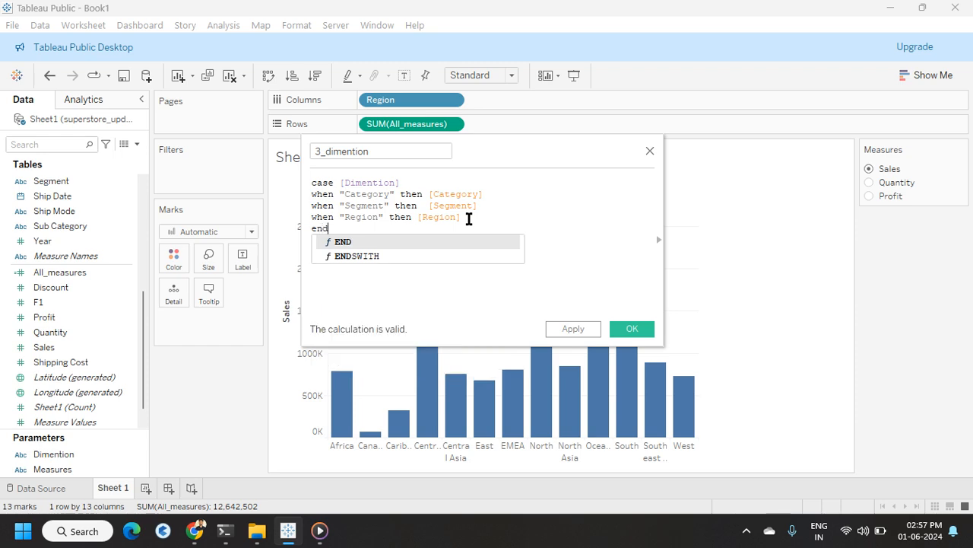
key(Return)
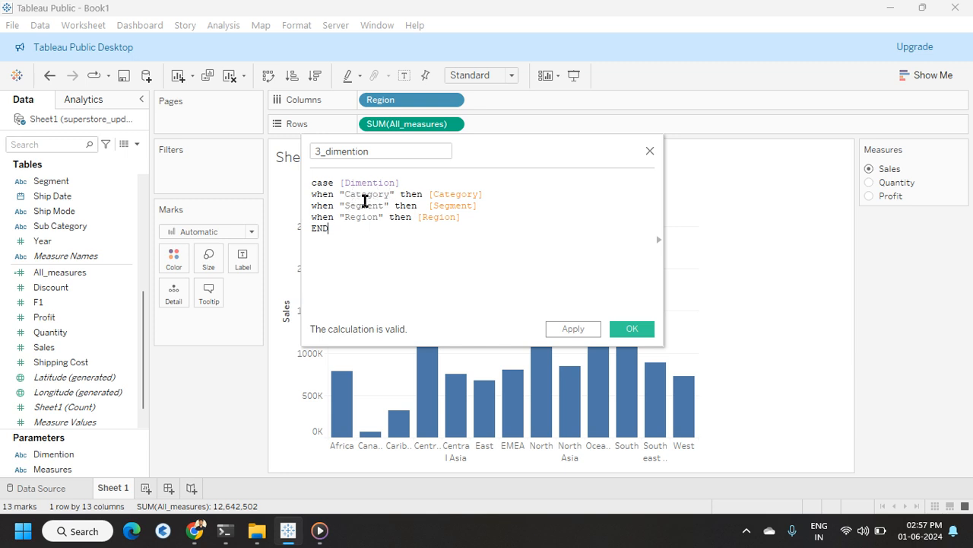
click(633, 330)
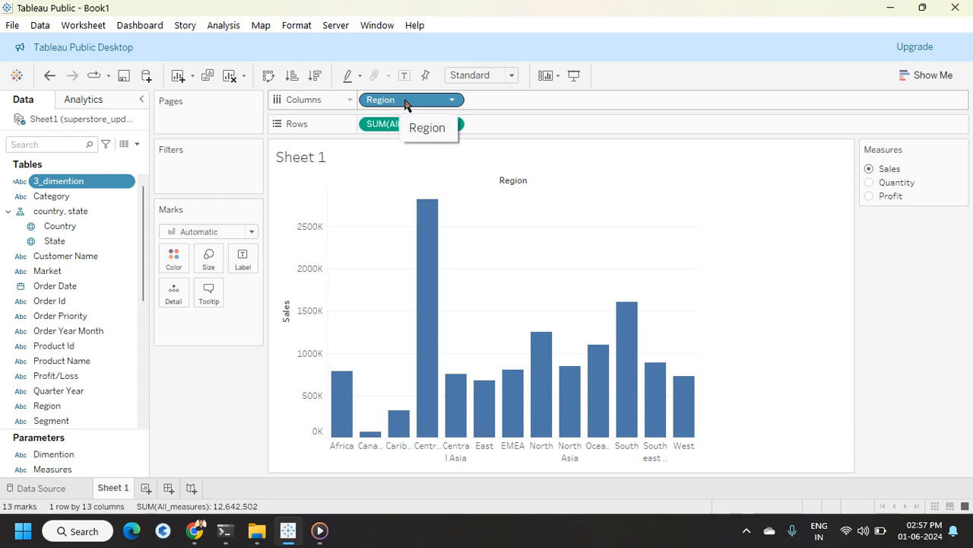
Step: Replace Region on Columns with the 3_dimention calculated field
drag(405, 104, 213, 411)
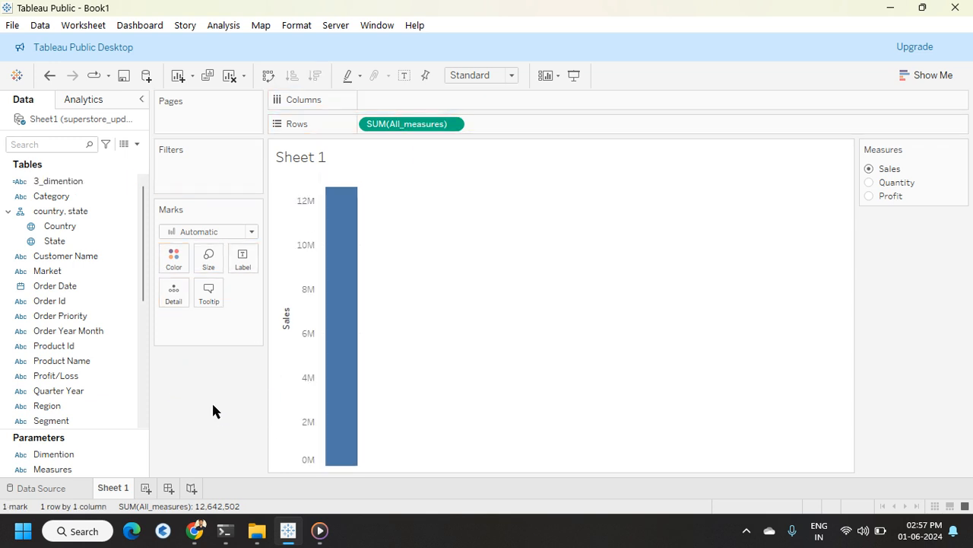
drag(46, 406, 397, 108)
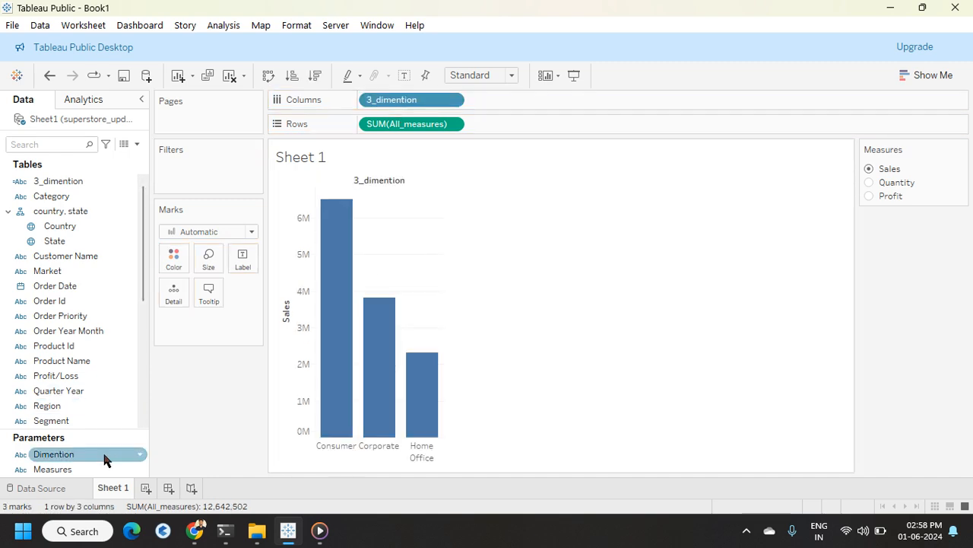
Step: Show the Dimention parameter control and display it as a single value list
click(140, 454)
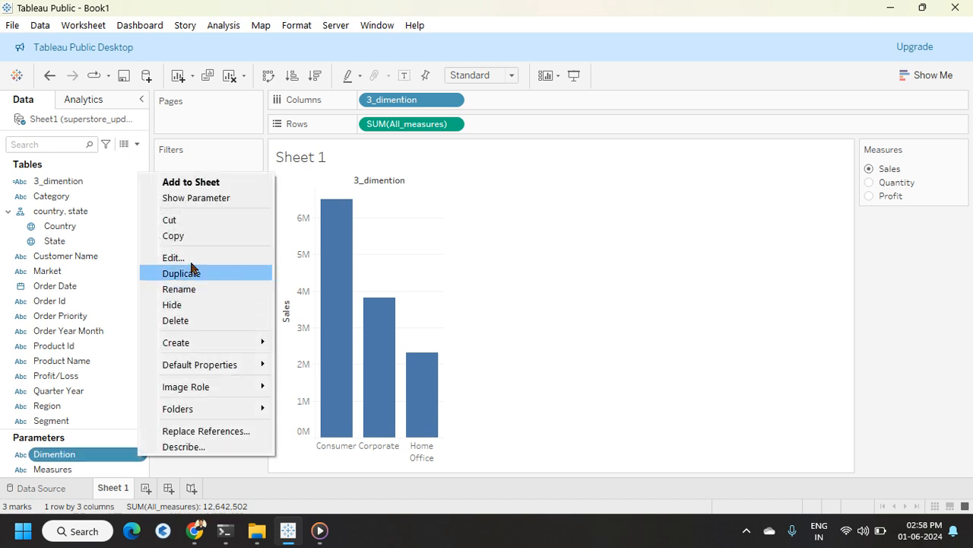
click(198, 197)
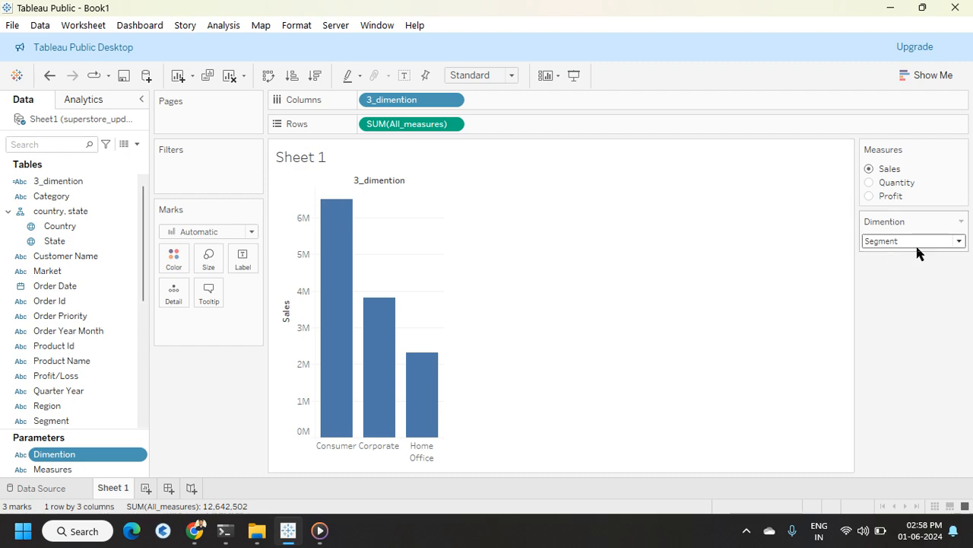
click(961, 221)
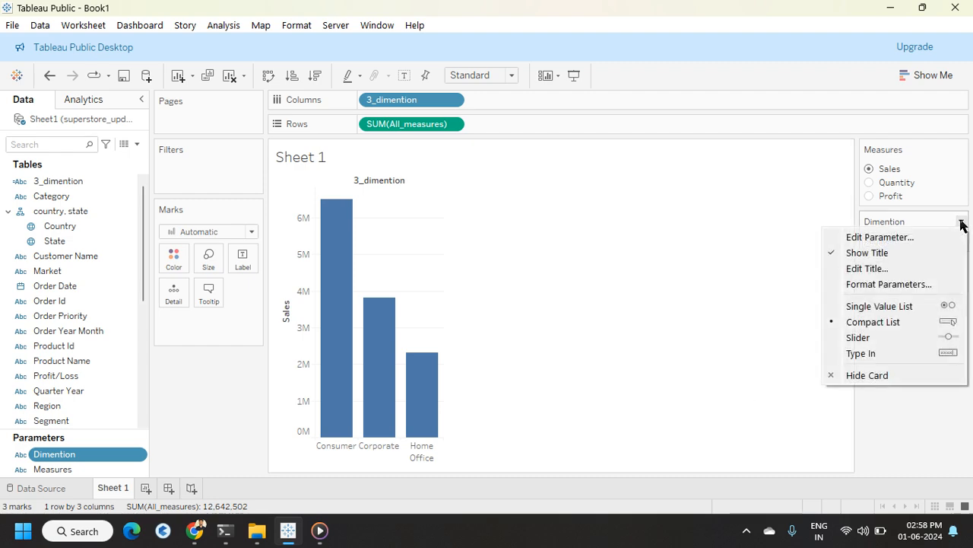
click(880, 306)
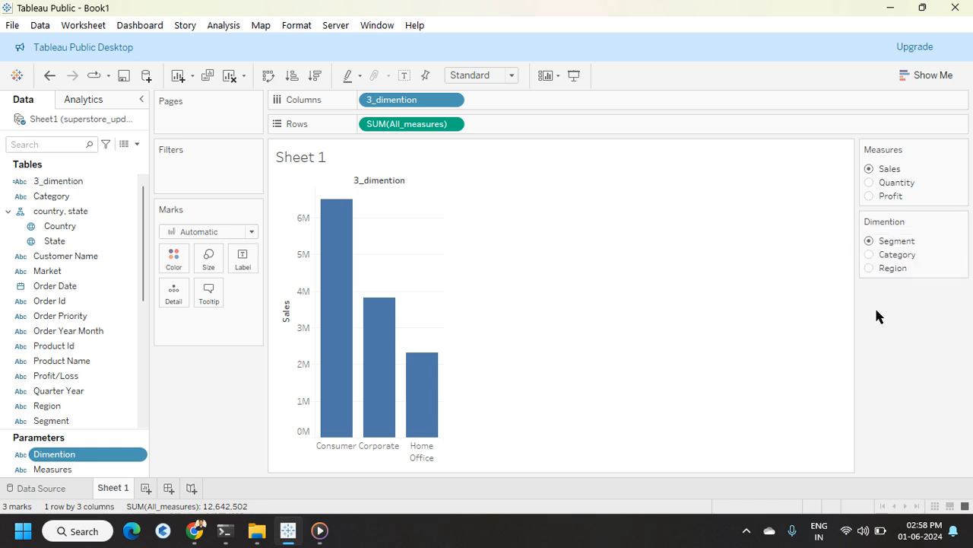
Step: Switch Dimention to Category and open the Office Supplies header's alias editor, cancelling without changes
click(869, 254)
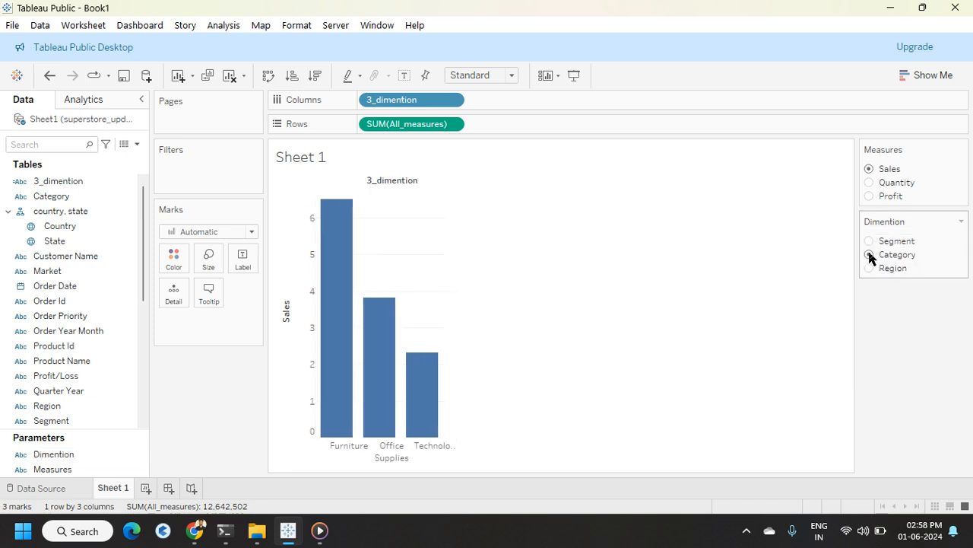
click(390, 456)
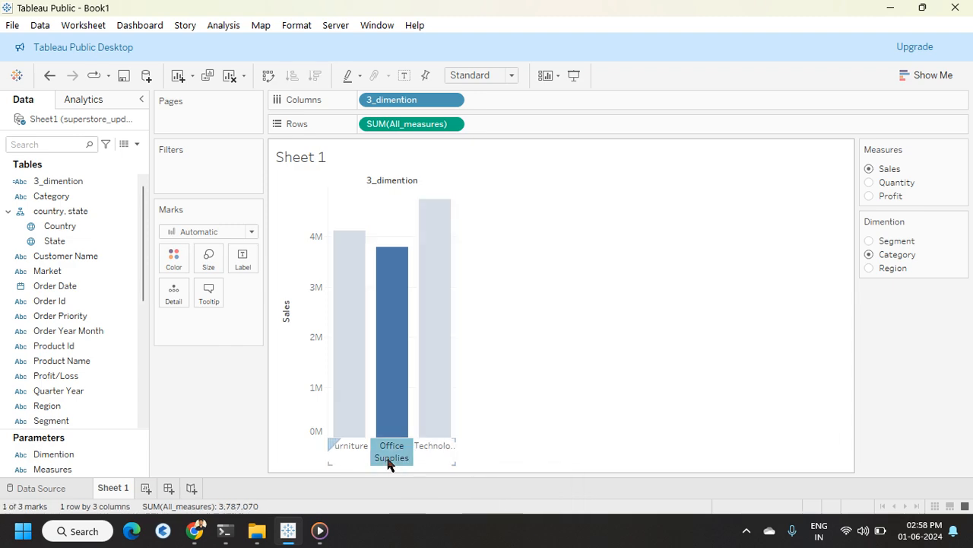
right_click(389, 459)
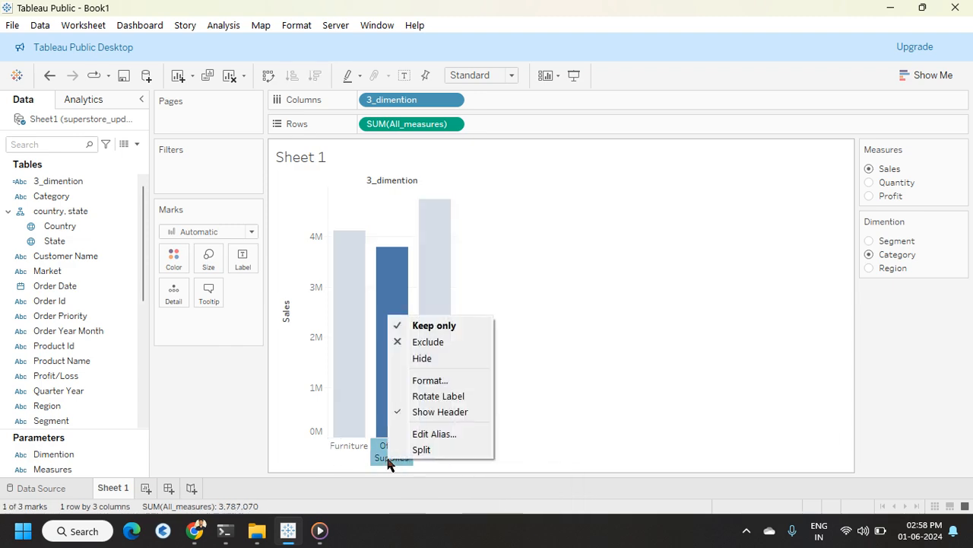
click(577, 376)
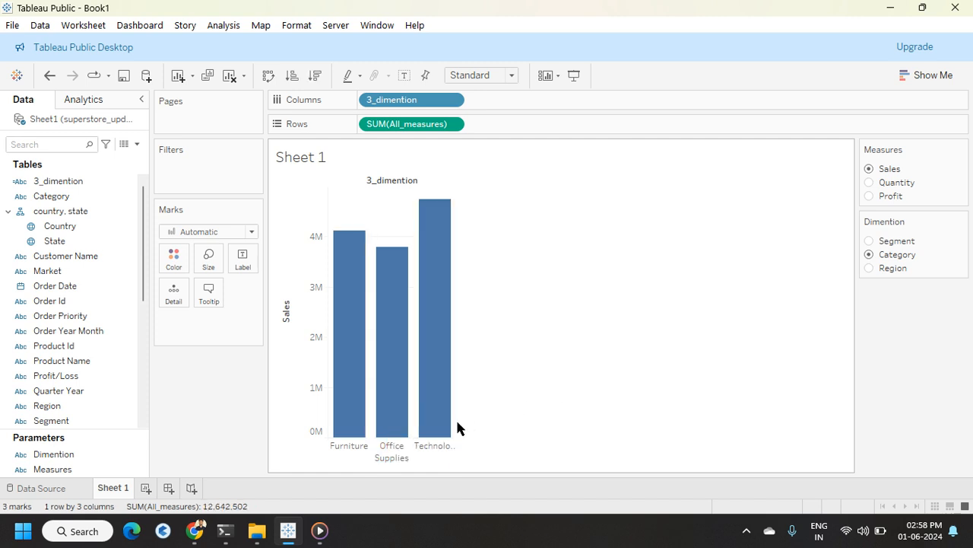
click(394, 461)
right_click(398, 460)
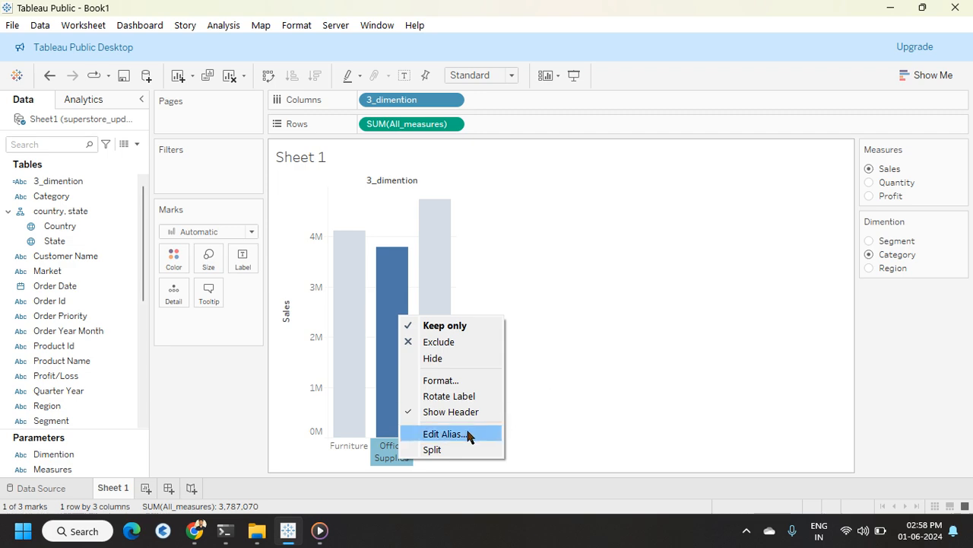
click(444, 434)
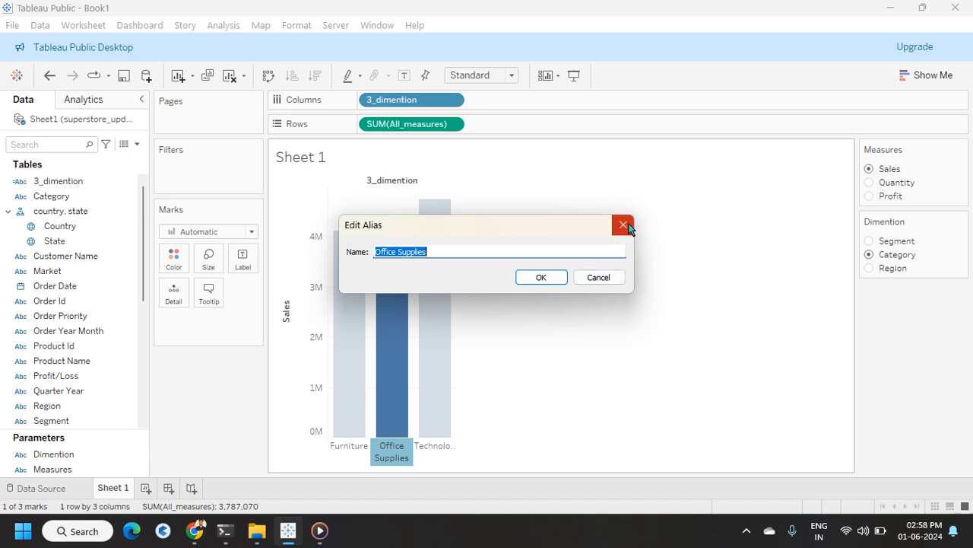
click(599, 277)
click(589, 368)
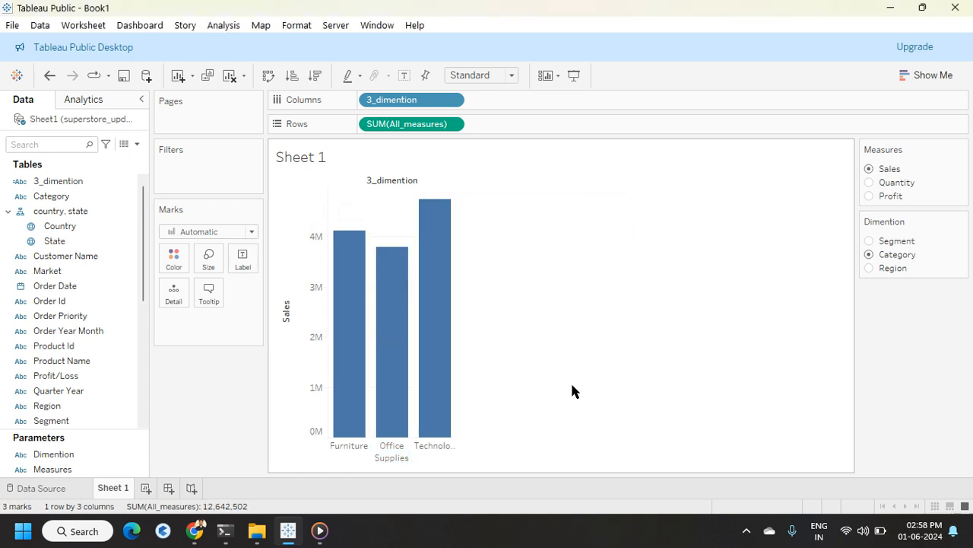
Step: Switch the Dimention parameter to Segment, Category and Region to test the chart
click(871, 243)
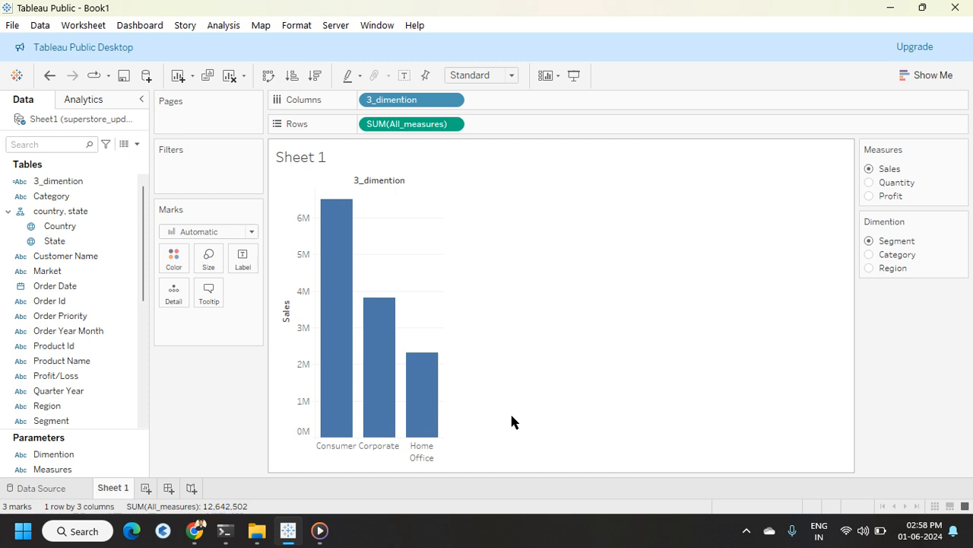
click(870, 254)
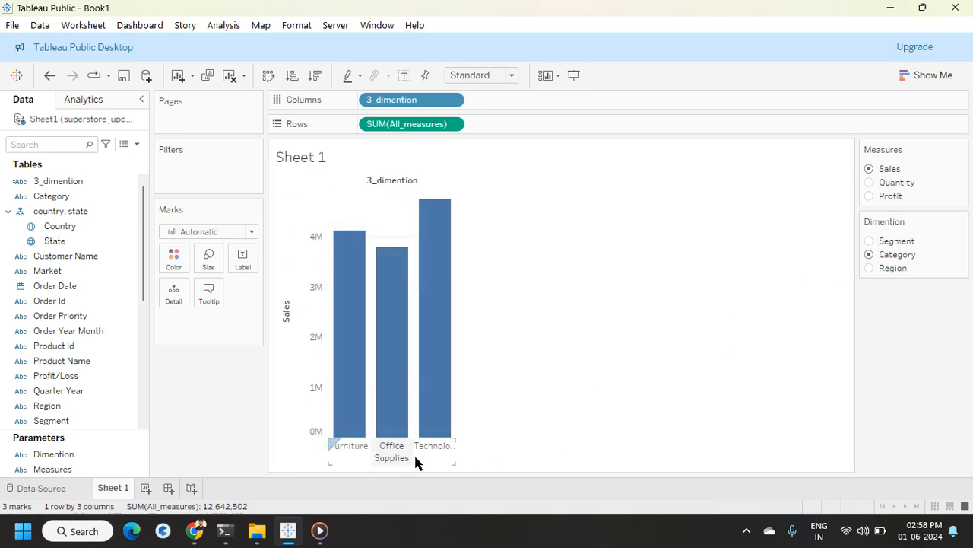
click(870, 267)
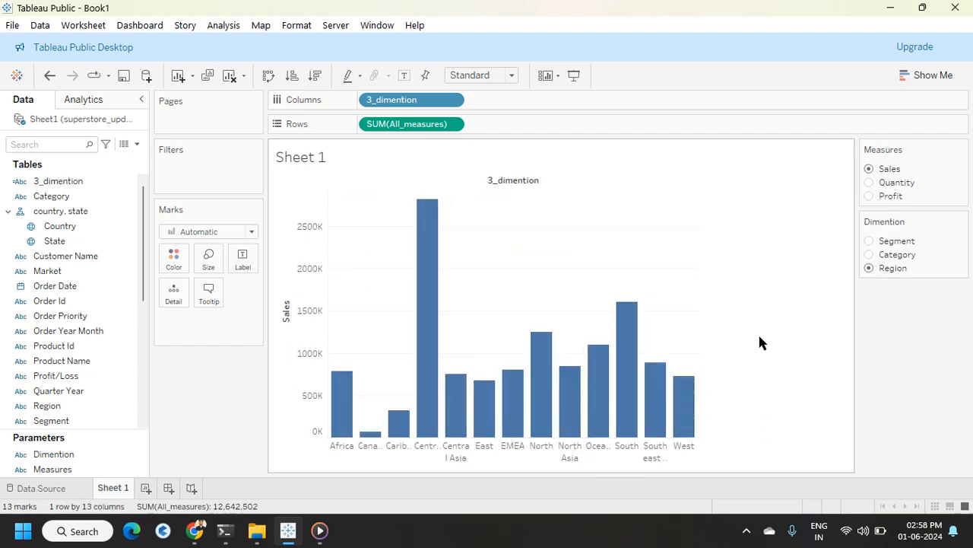
Step: Switch Measures to Quantity, Dimention to Segment, and Measures to Profit to test combinations
click(869, 182)
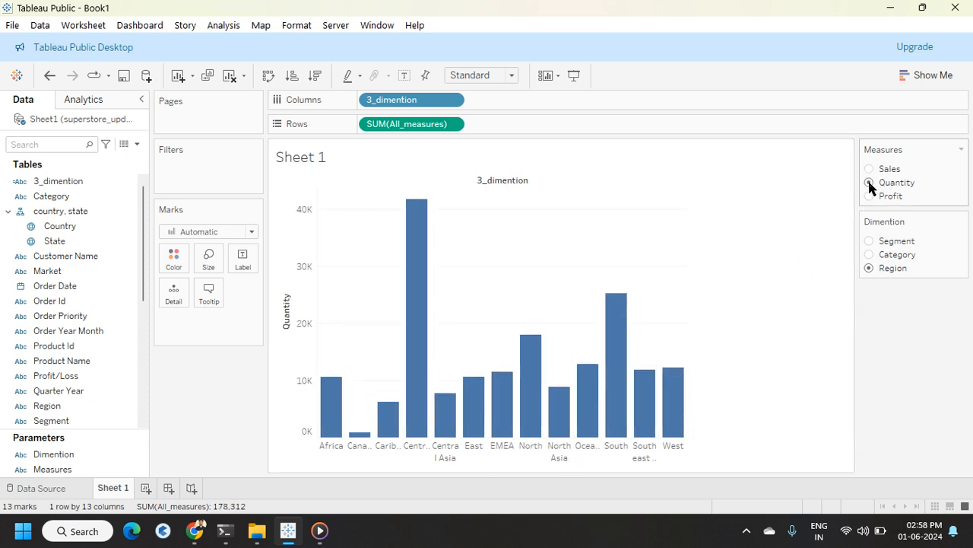
click(869, 241)
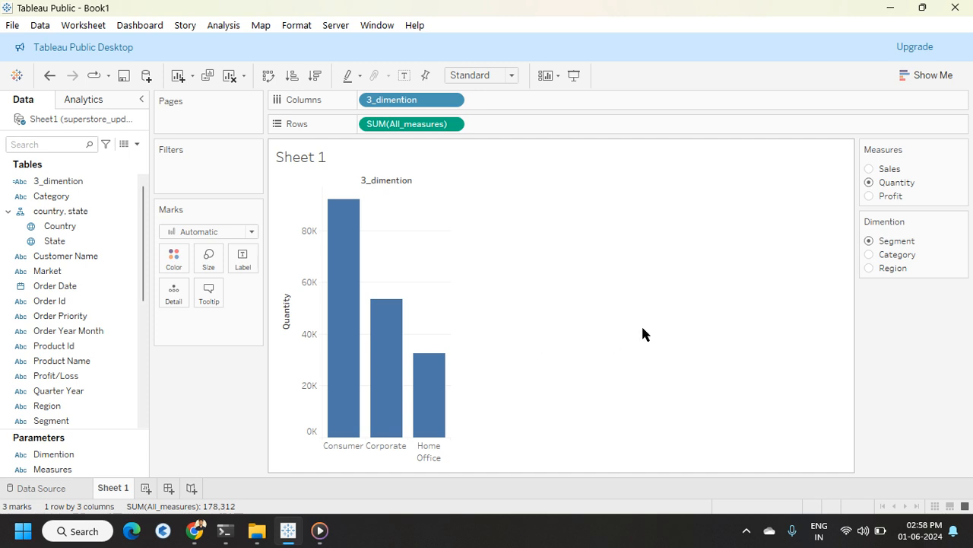
click(869, 196)
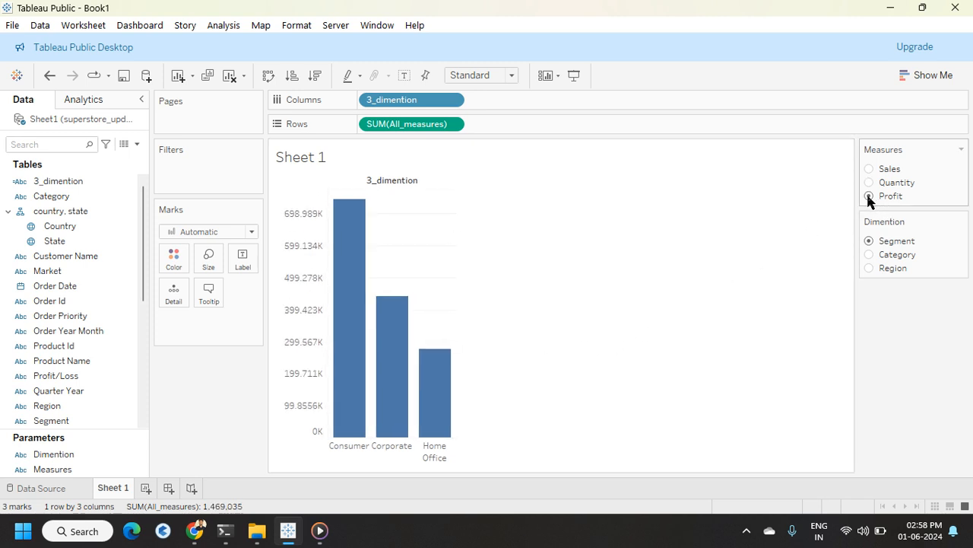
Step: Test the chart by switching Dimention to Category and Segment, Measures to Sales, then Dimention to Category and Region
click(869, 255)
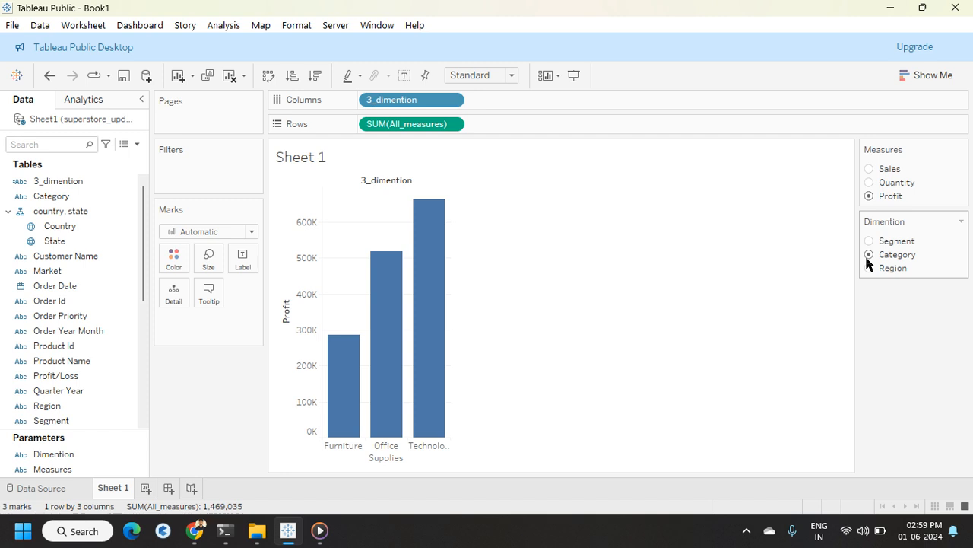
click(868, 237)
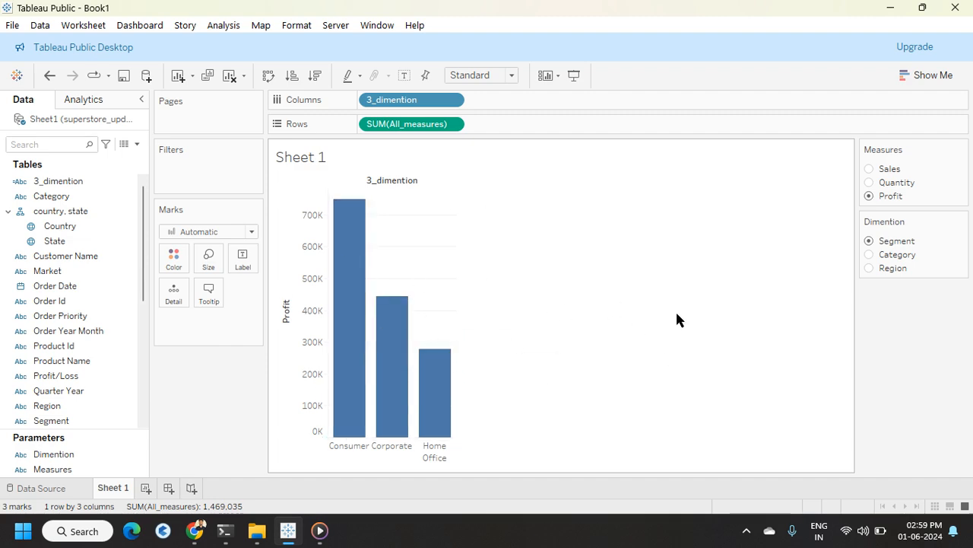
click(869, 168)
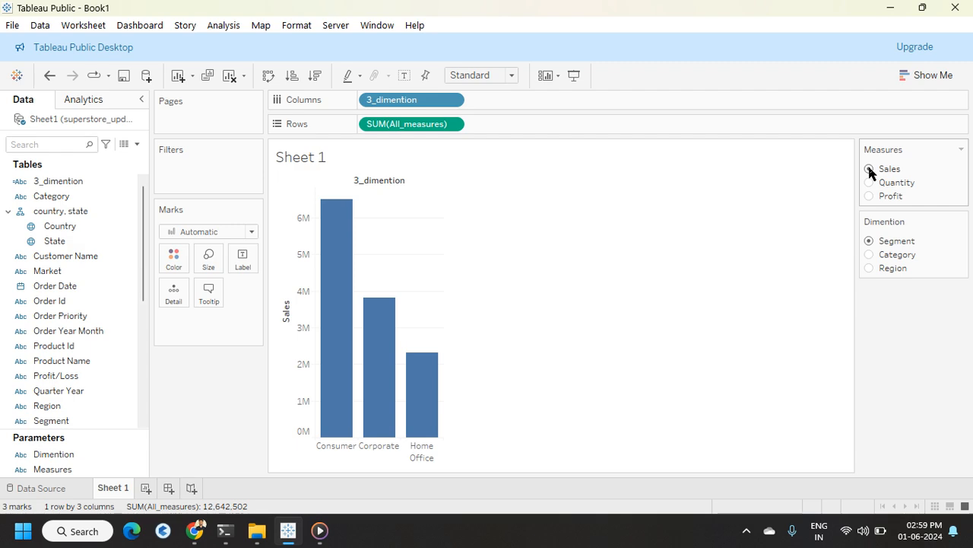
click(868, 254)
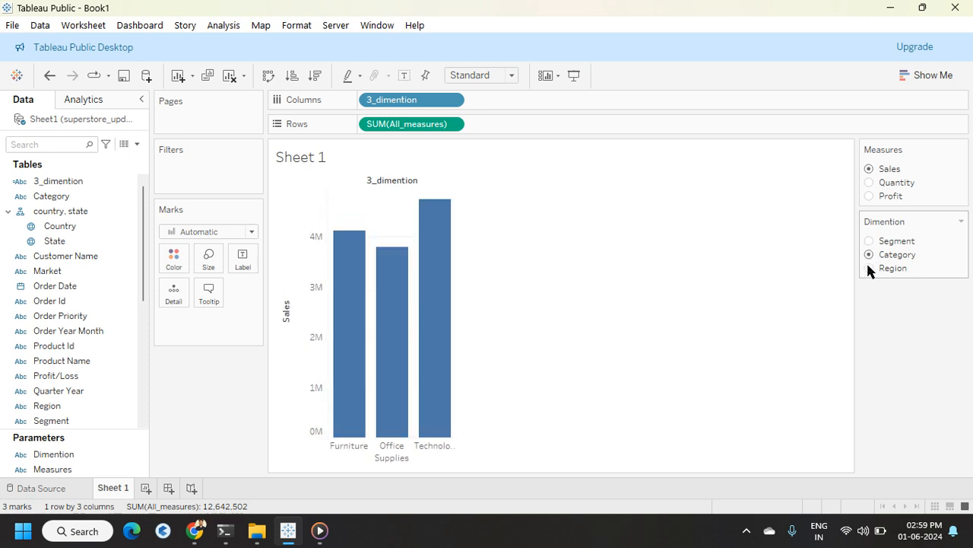
click(869, 268)
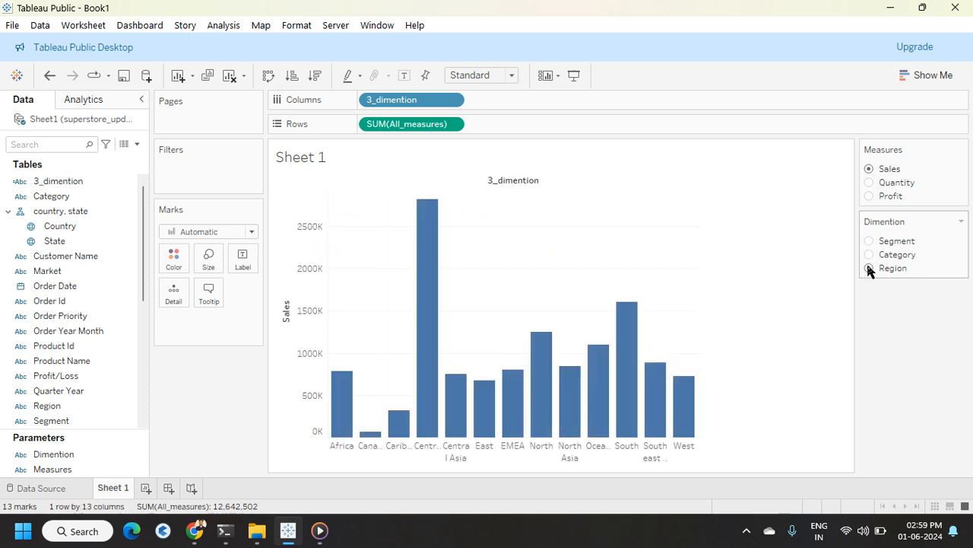
Step: Switch Measures to Quantity and cycle the Dimention parameter through Segment, Category and Region
click(870, 183)
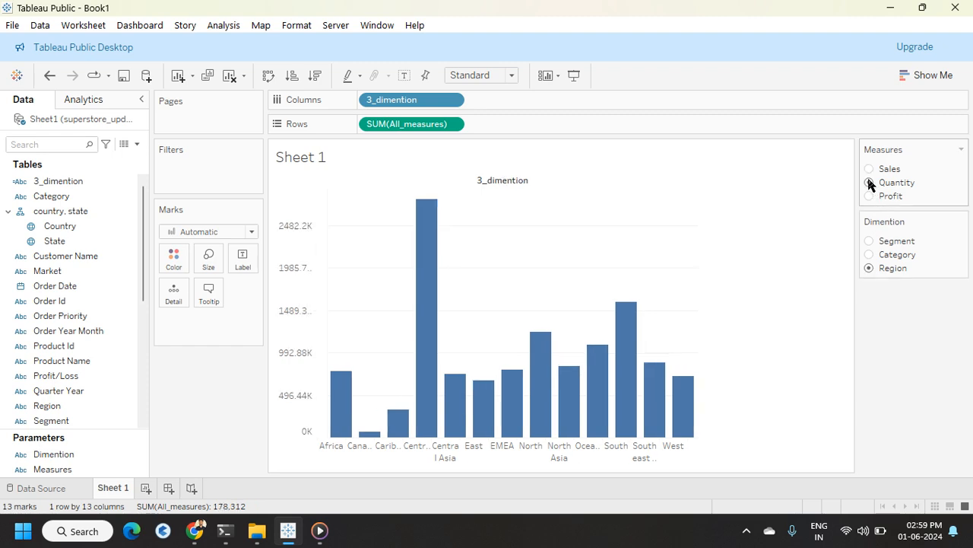
click(868, 240)
click(868, 255)
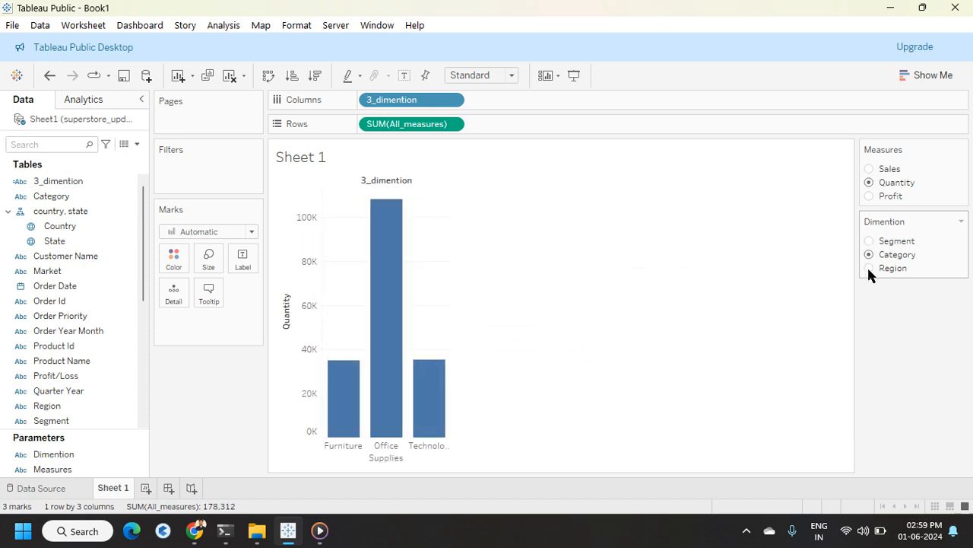
click(870, 268)
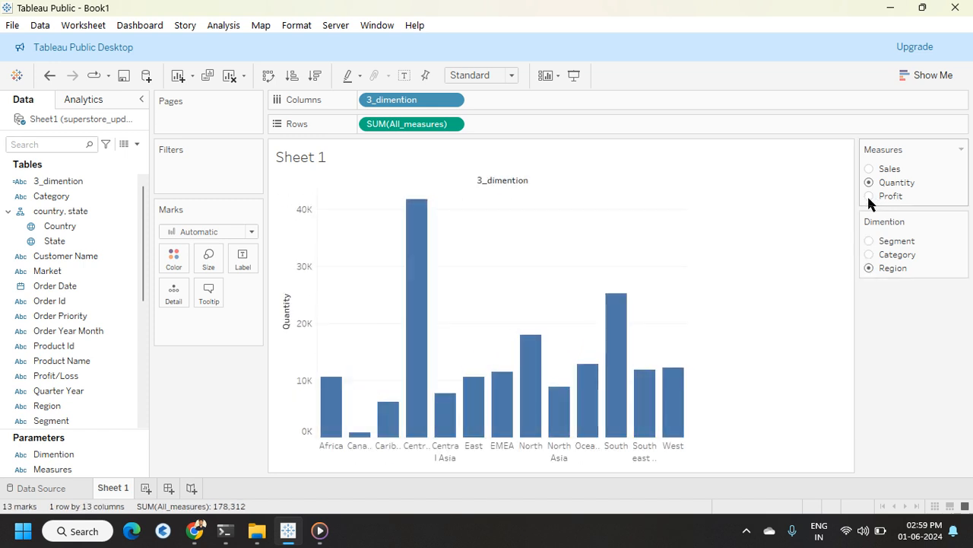